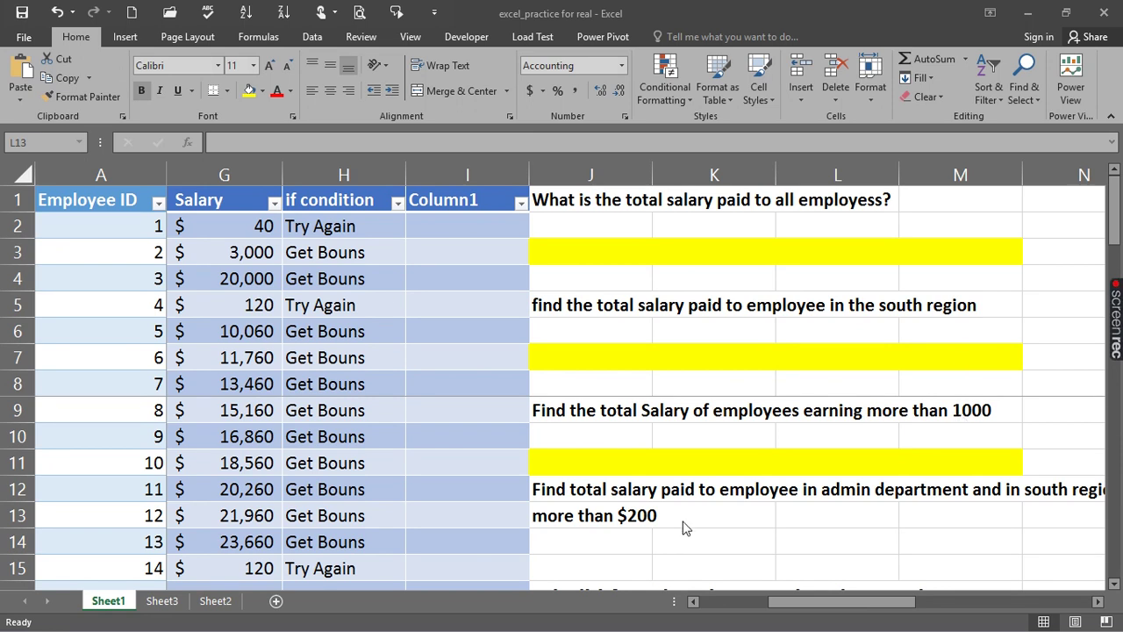
Start a SUM formula in cell L2 for the total salary.
{"action": "right_click", "coordinate": [787, 605]}
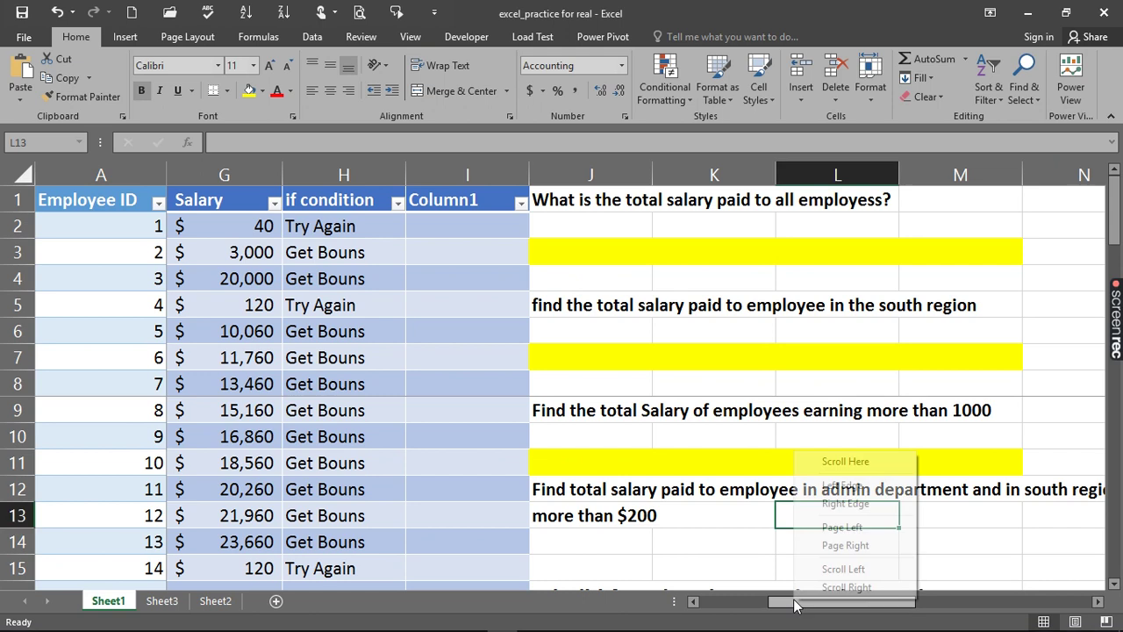
{"action": "left_click_drag", "start_coordinate": [787, 606], "coordinate": [810, 605]}
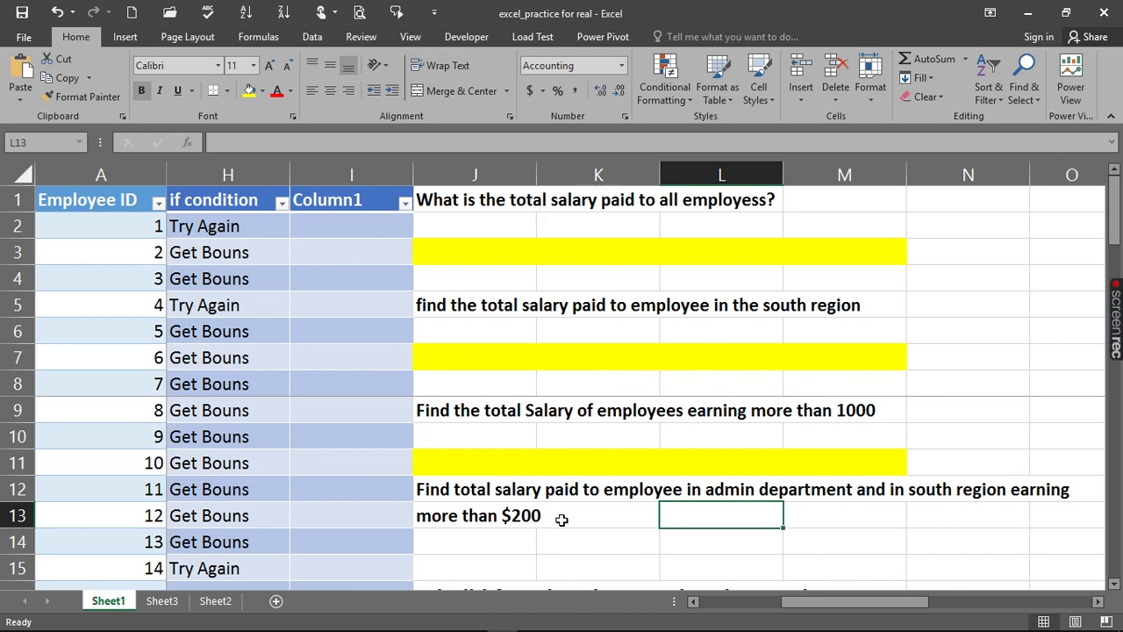
{"action": "left_click", "coordinate": [713, 223]}
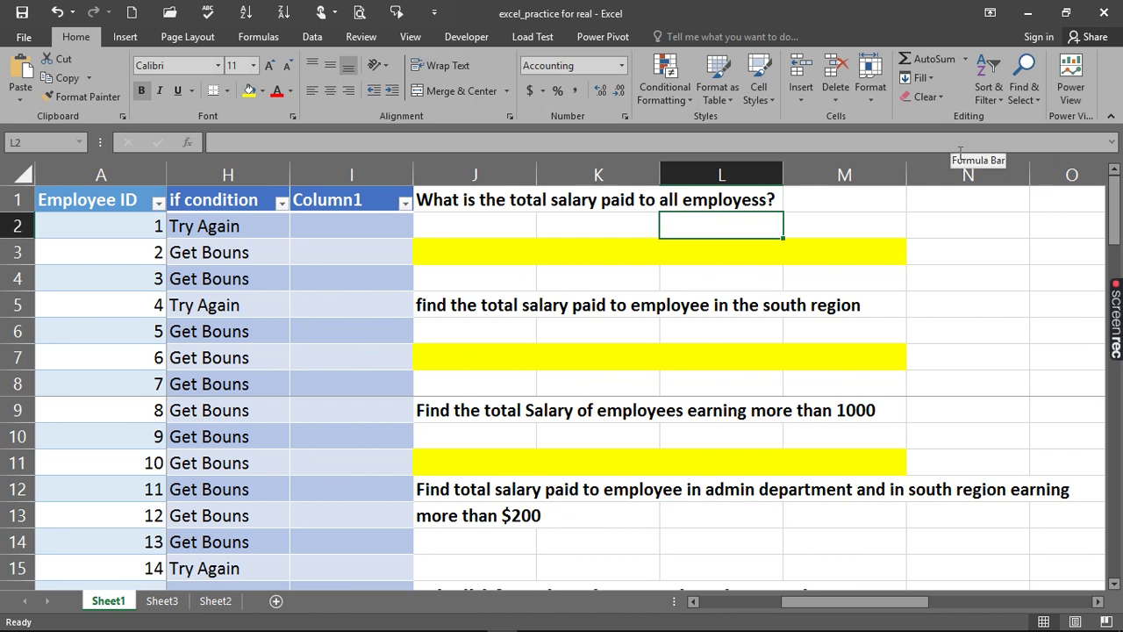
{"action": "type", "text": "="}
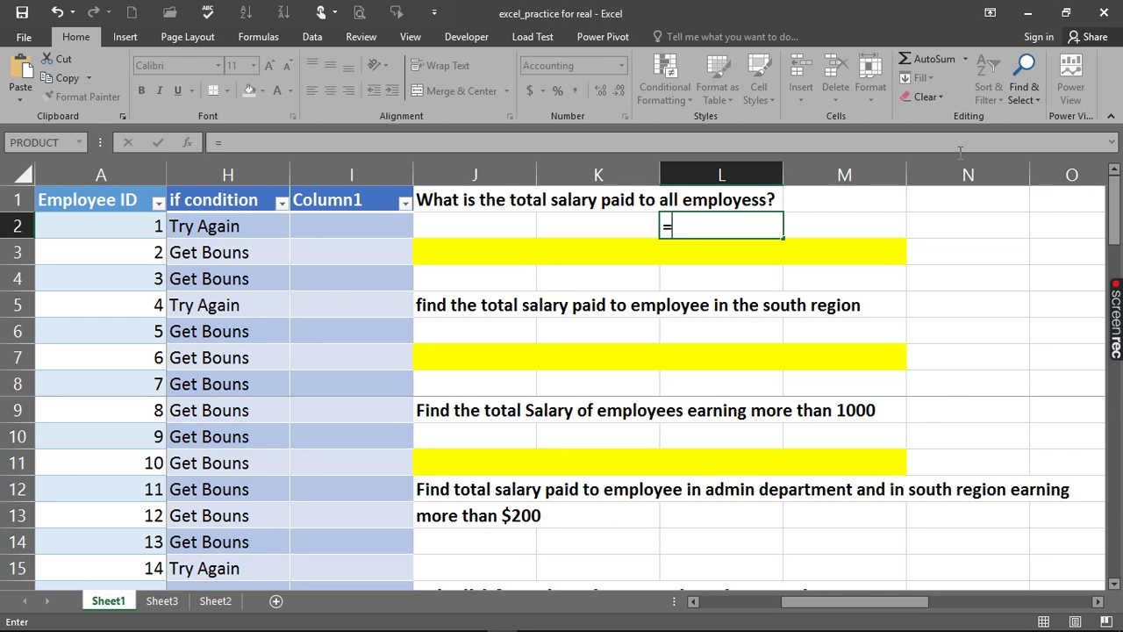
{"action": "type", "text": "sum"}
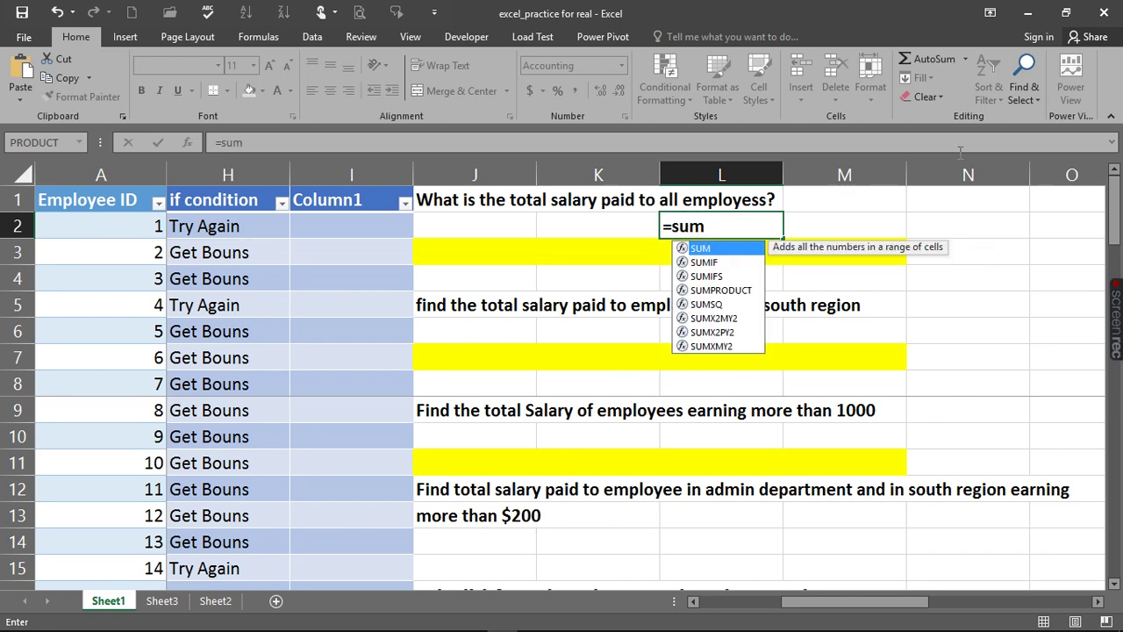
{"action": "key", "text": "Tab"}
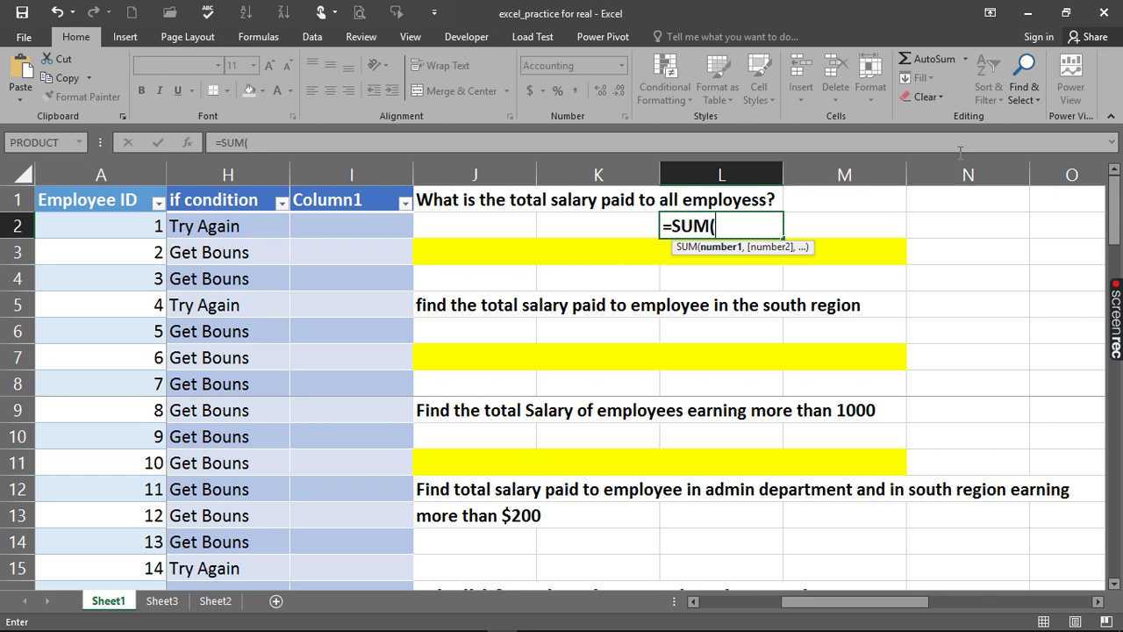
Sum the whole Salary column G and autofit column L to show $2,650,457.00.
{"action": "left_click_drag", "start_coordinate": [853, 601], "coordinate": [828, 601]}
{"action": "left_click", "coordinate": [347, 171]}
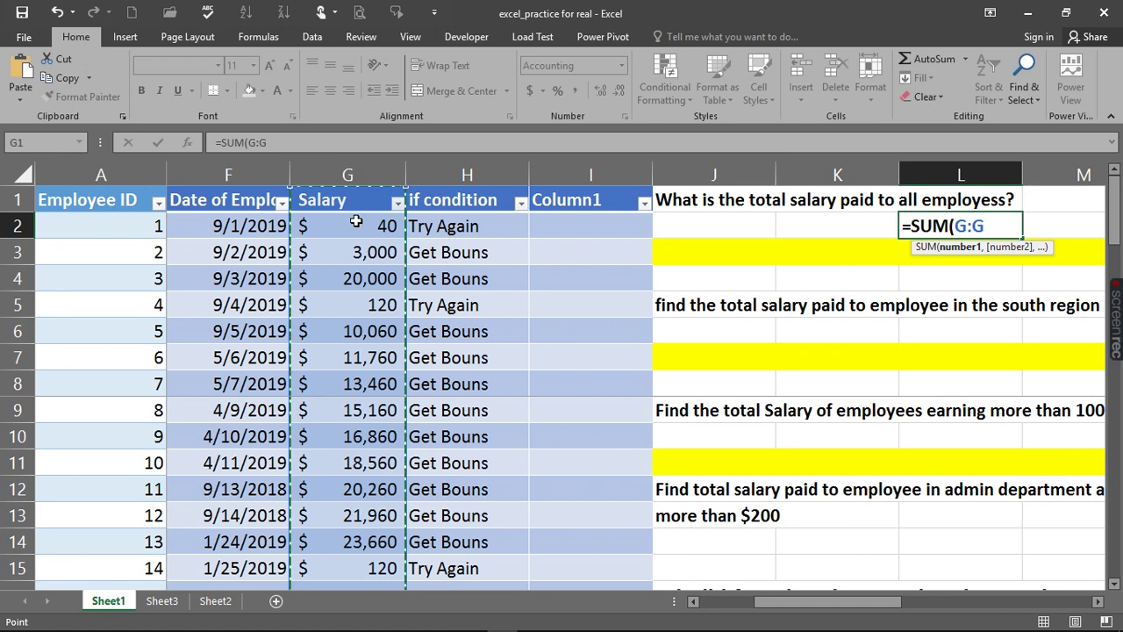
{"action": "key", "text": "Return"}
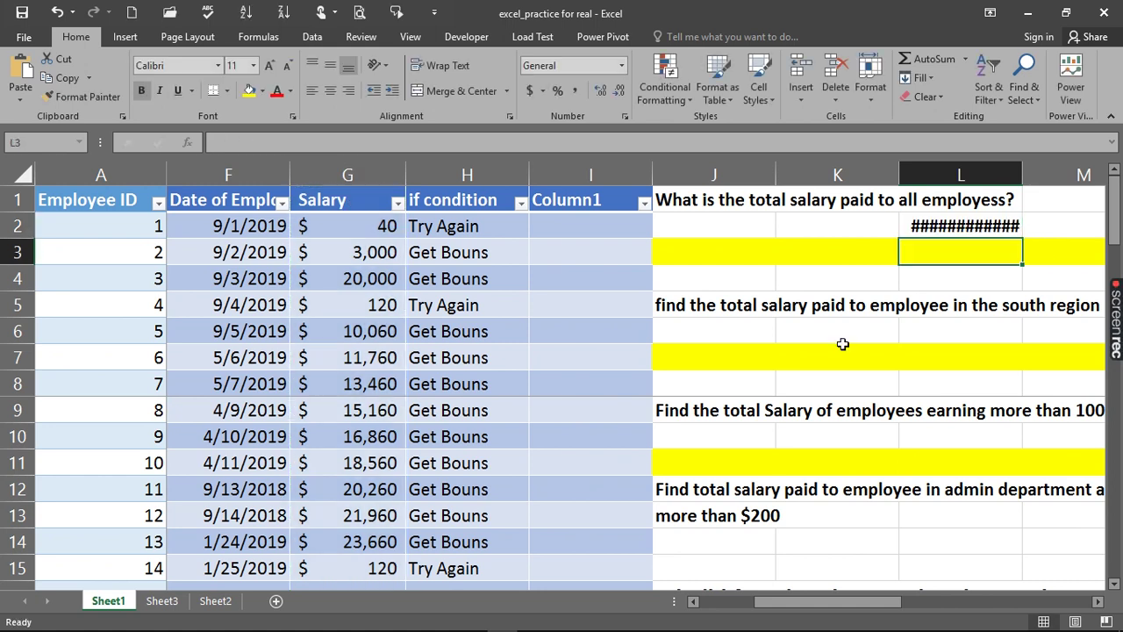
{"action": "double_click", "coordinate": [1021, 173]}
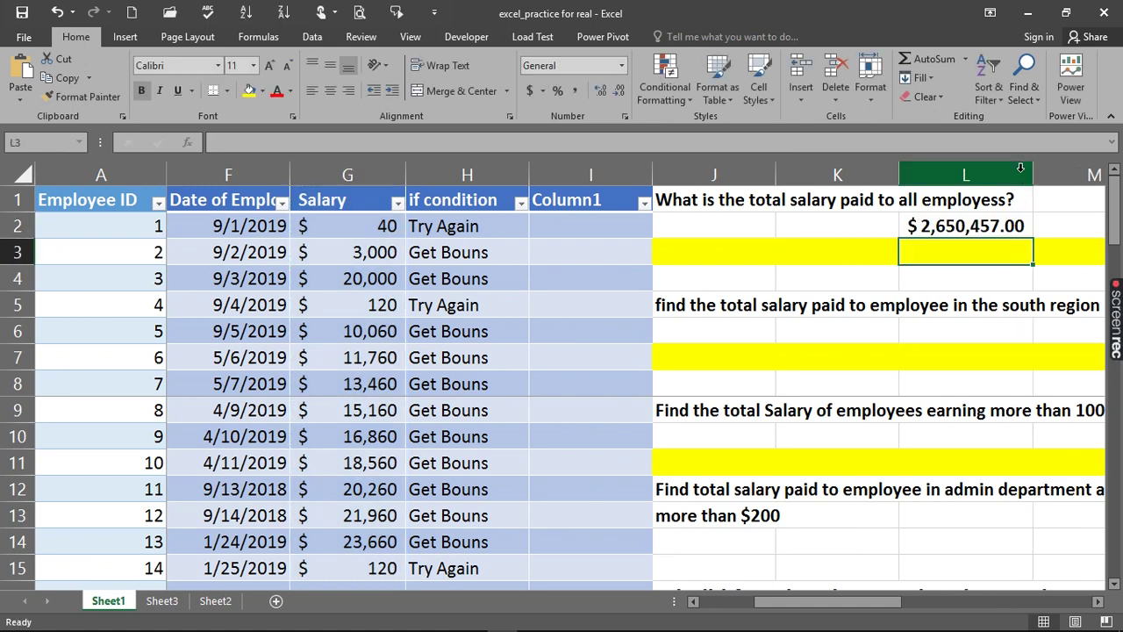
{"action": "left_click", "coordinate": [951, 328]}
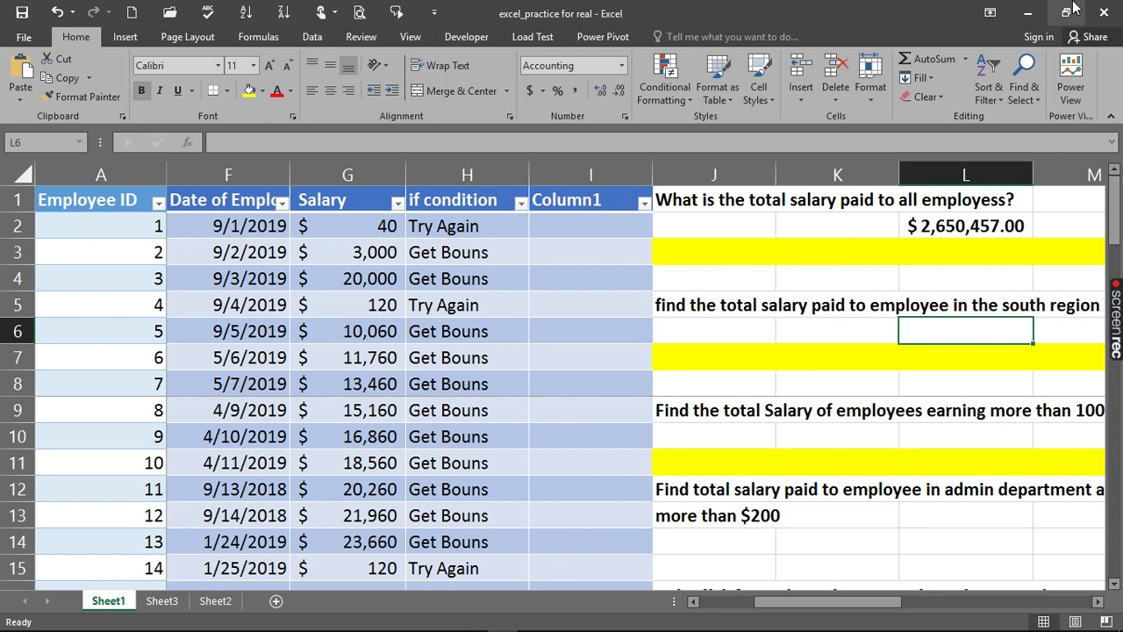
Enter =SUMIF(C:C,"south",G:G) in L6, totalling $284,520.00.
{"action": "type", "text": "=sju"}
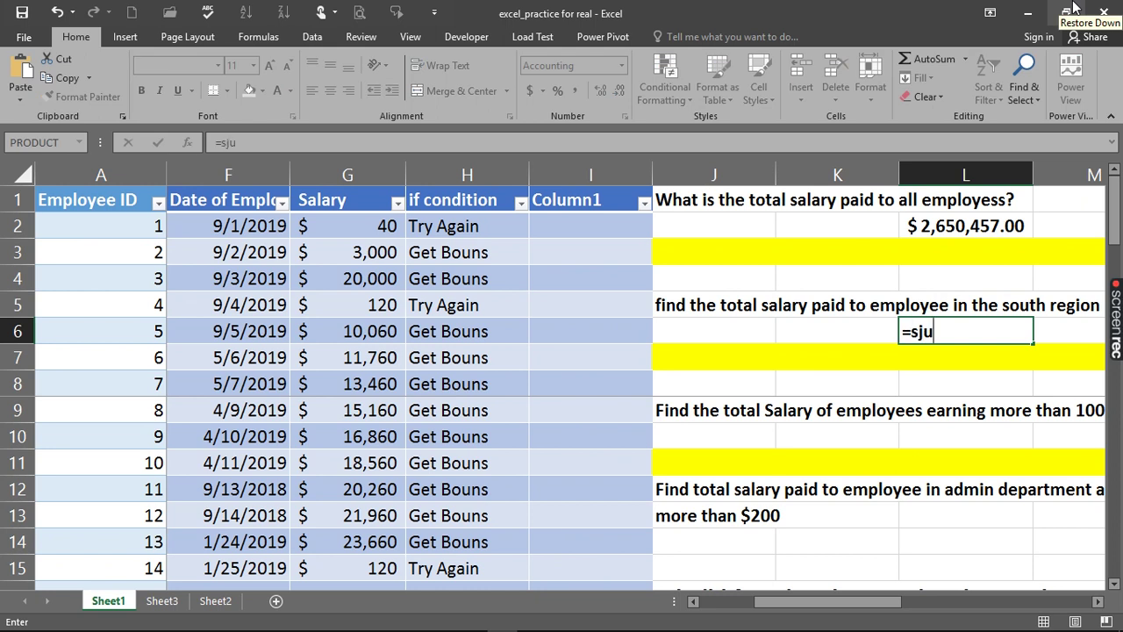
{"action": "key", "text": "BackSpace"}
{"action": "key", "text": "BackSpace"}
{"action": "type", "text": "umif"}
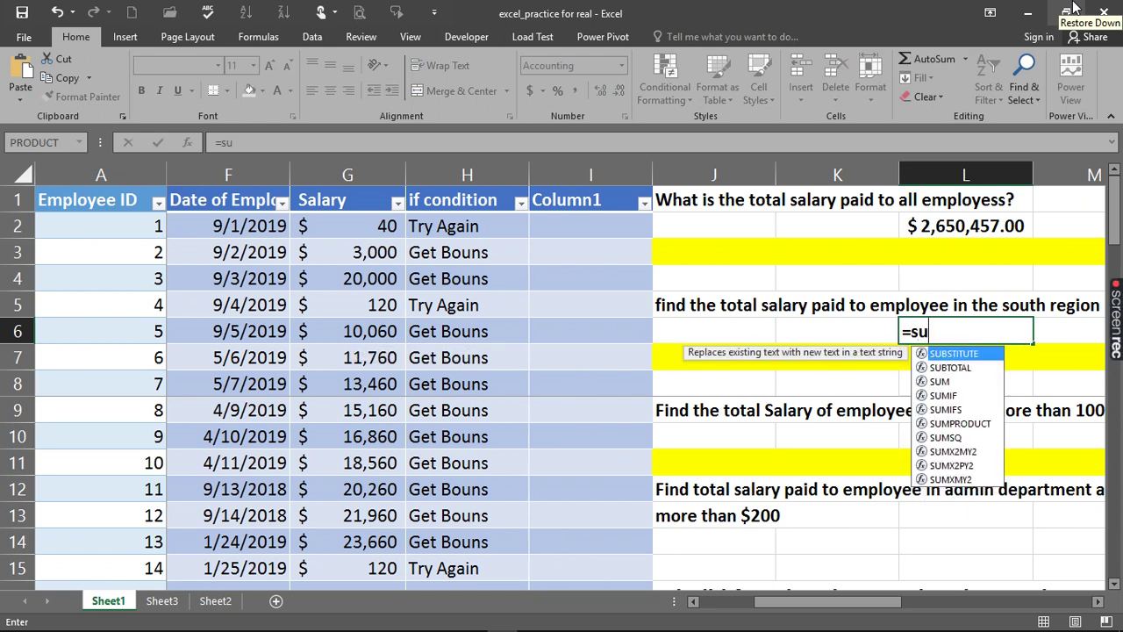
{"action": "key", "text": "Tab"}
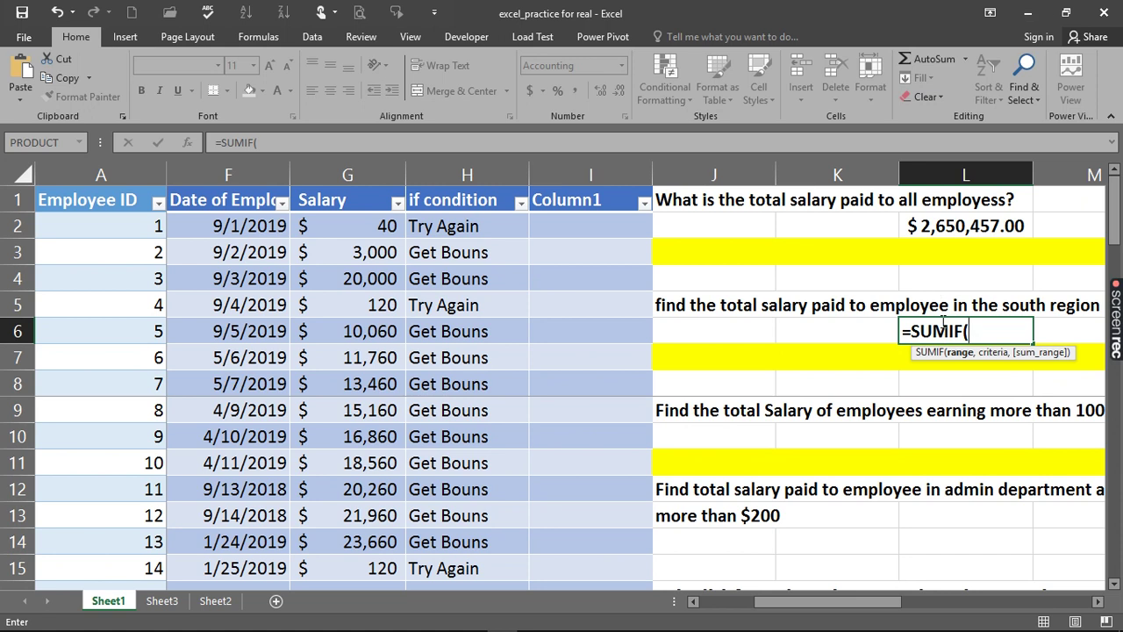
{"action": "left_click_drag", "start_coordinate": [847, 610], "coordinate": [789, 605]}
{"action": "left_click", "coordinate": [369, 174]}
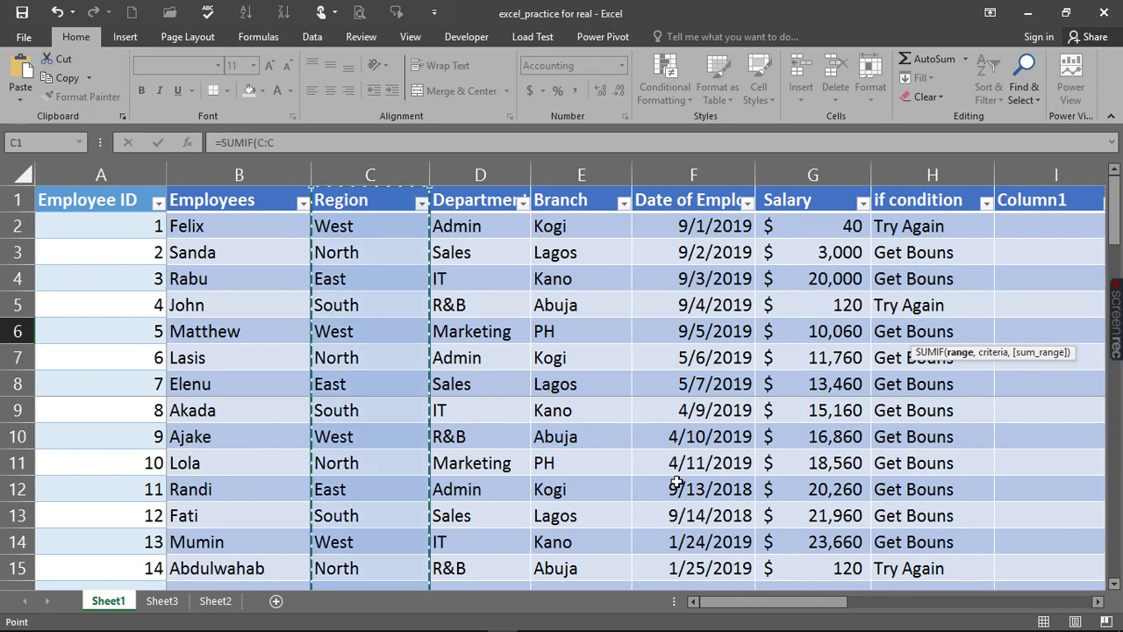
{"action": "left_click_drag", "start_coordinate": [770, 605], "coordinate": [841, 604]}
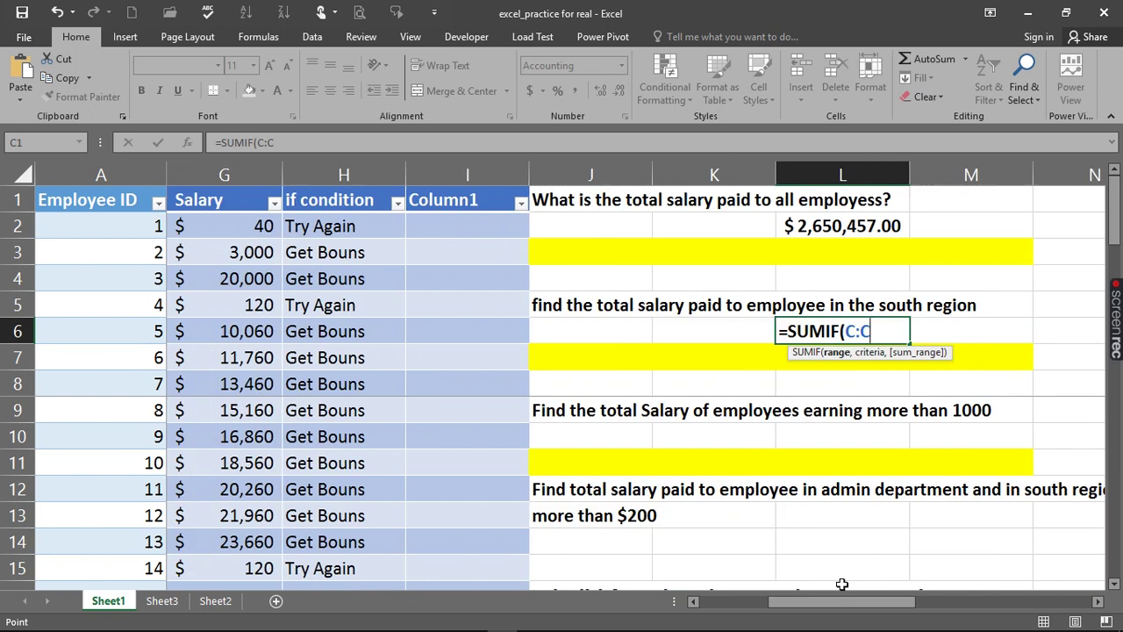
{"action": "type", "text": ","}
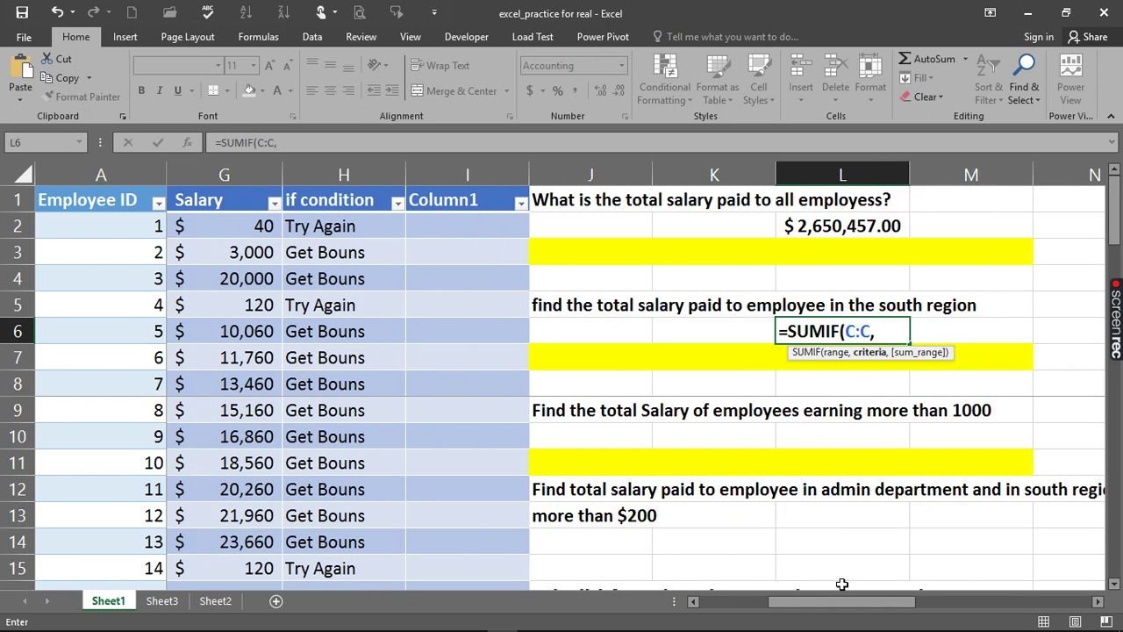
{"action": "type", "text": "\"south"}
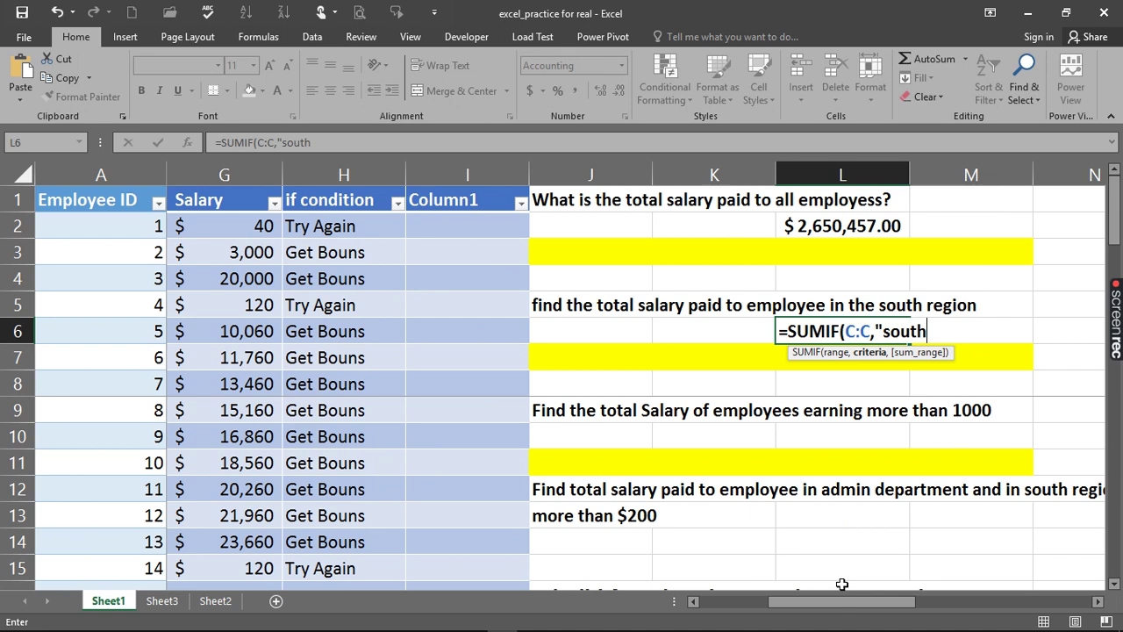
{"action": "type", "text": "\","}
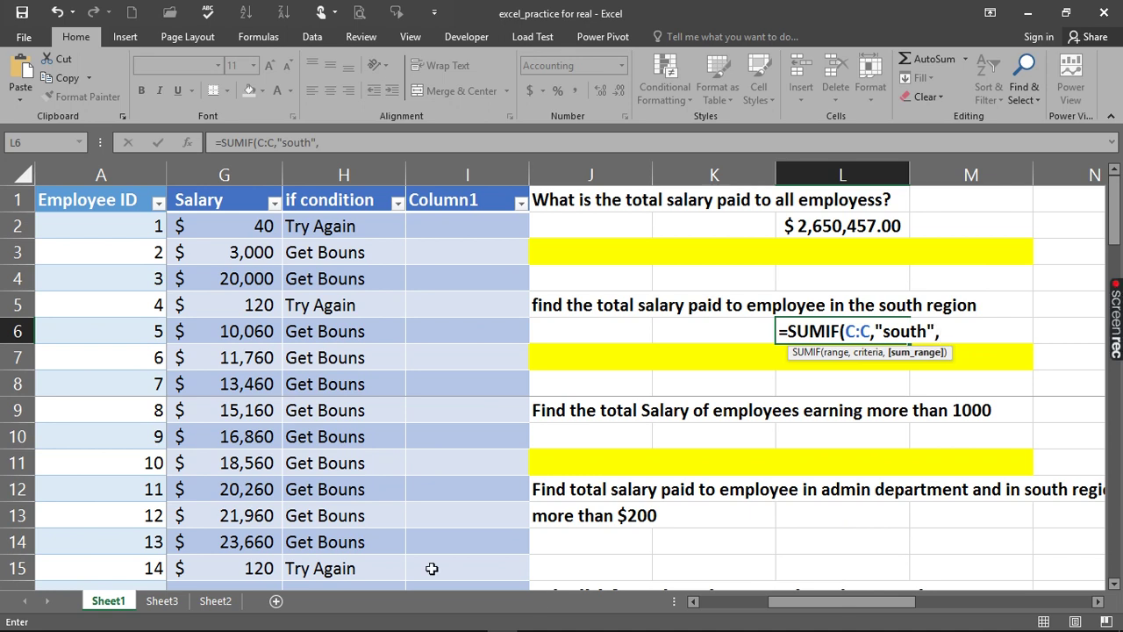
{"action": "left_click", "coordinate": [234, 175]}
{"action": "left_click", "coordinate": [234, 174]}
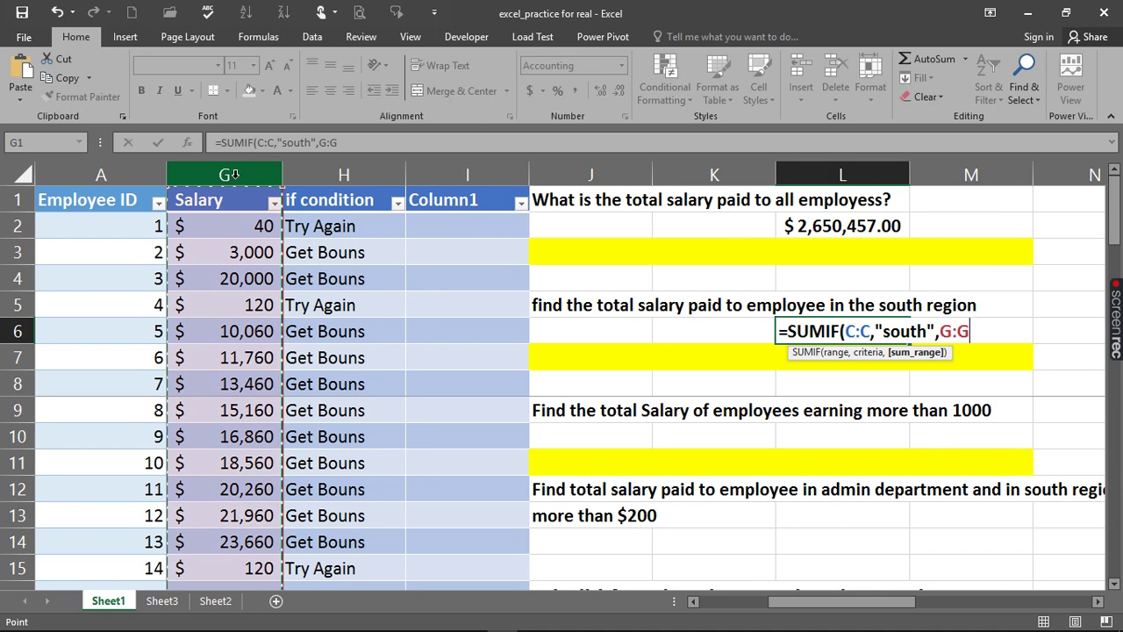
{"action": "type", "text": ")"}
{"action": "key", "text": "Return"}
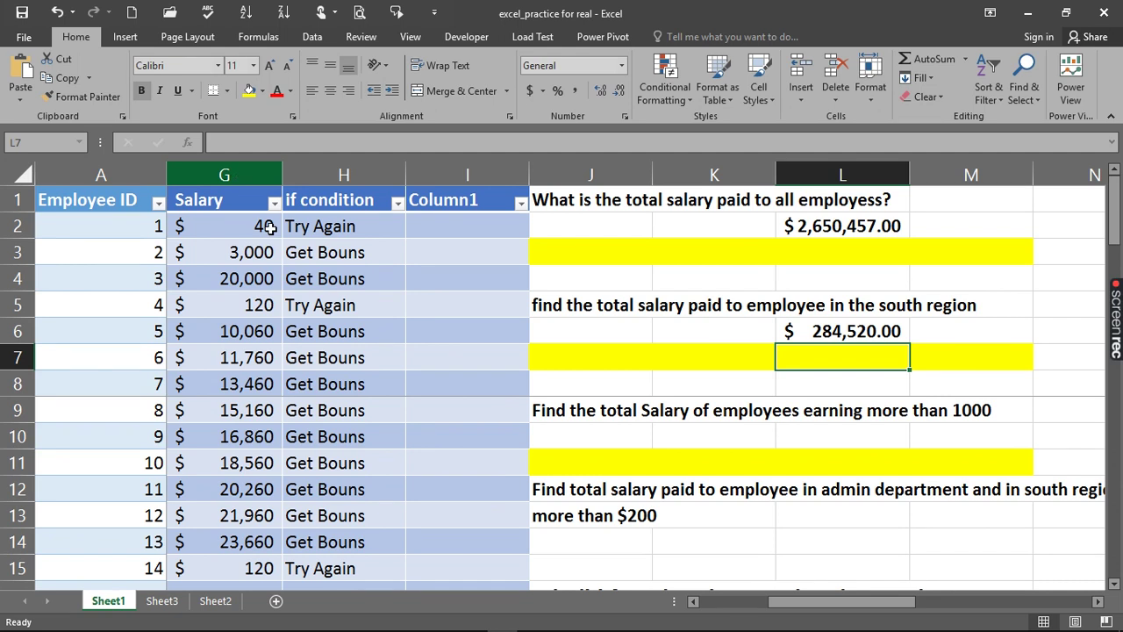
Enter =SUMIF(G:G,">1000") in L10, returning $2,649,580.00.
{"action": "left_click", "coordinate": [838, 441]}
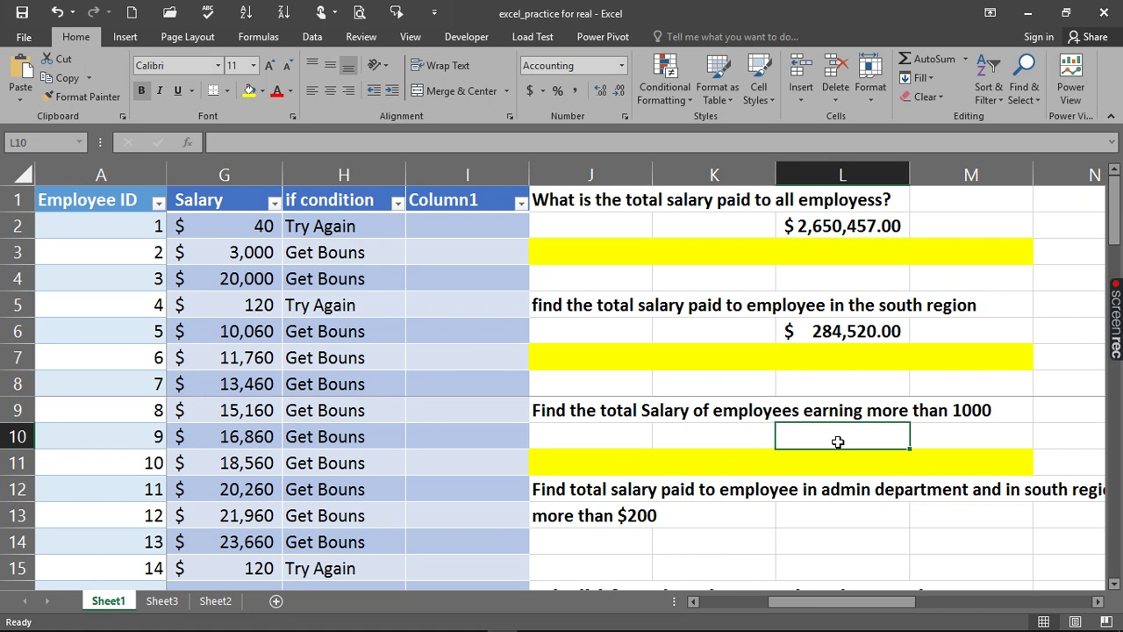
{"action": "type", "text": "="}
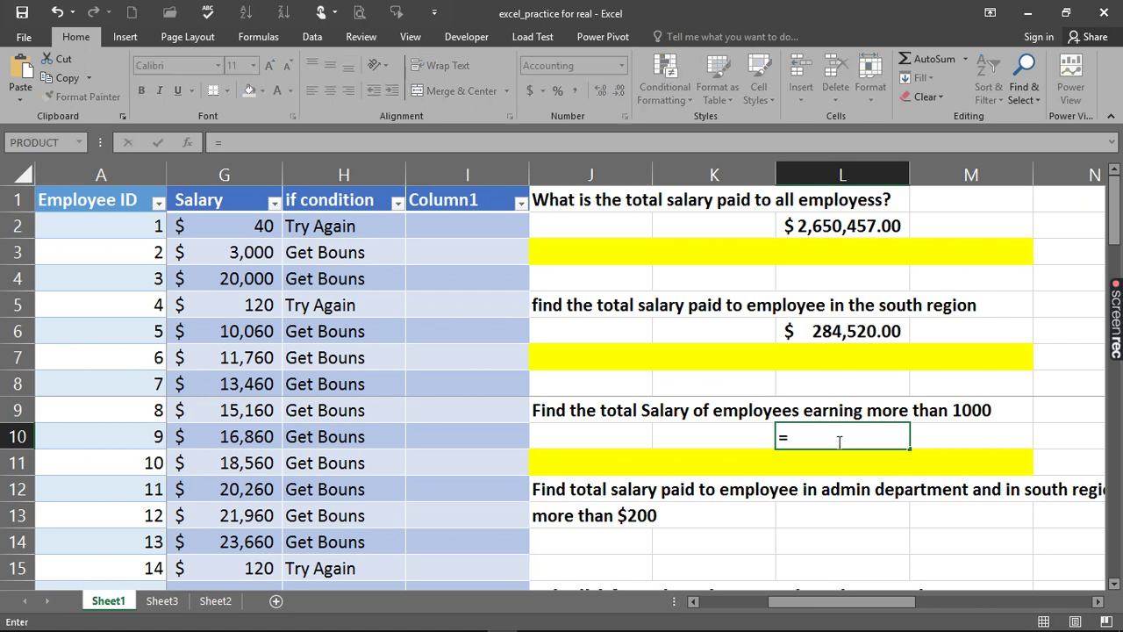
{"action": "type", "text": "su"}
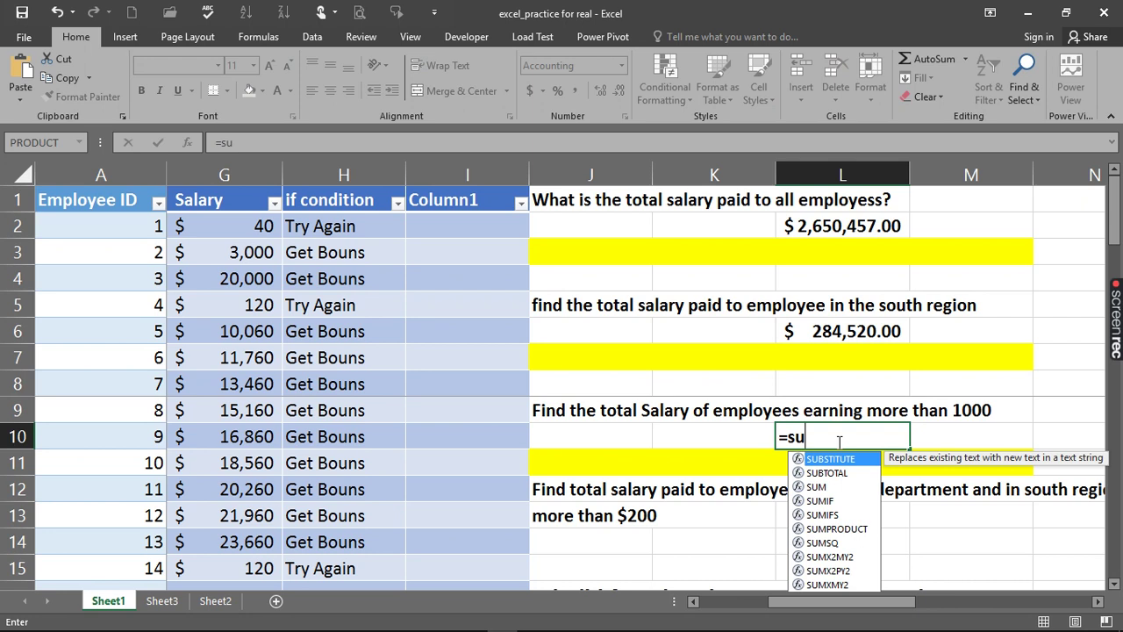
{"action": "type", "text": "mif"}
{"action": "key", "text": "Tab"}
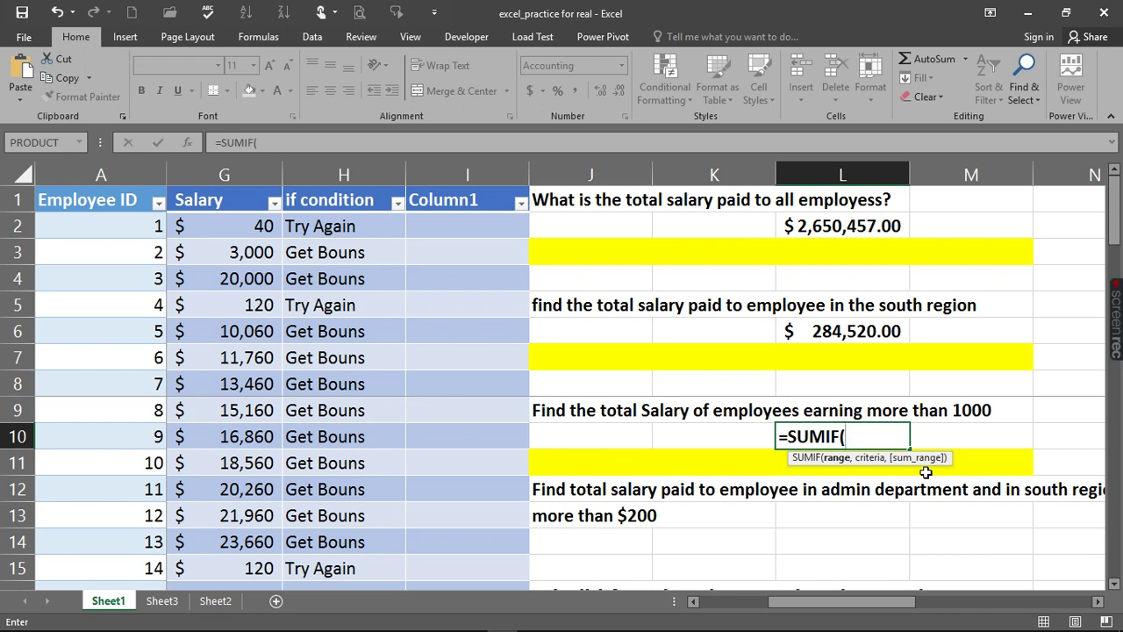
{"action": "left_click", "coordinate": [238, 167]}
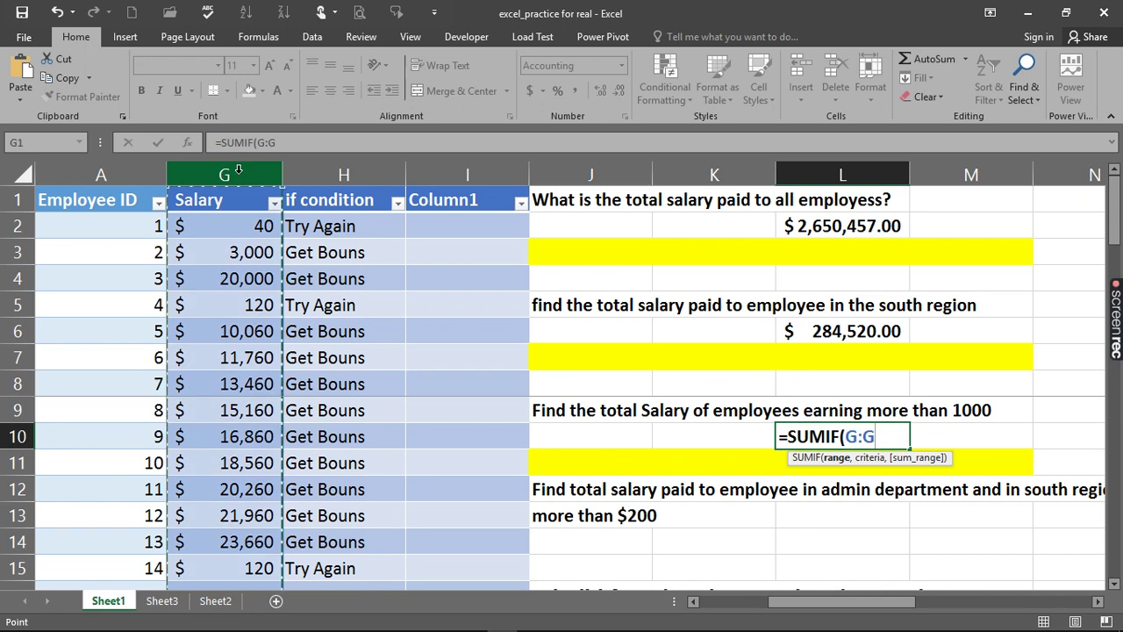
{"action": "type", "text": ","}
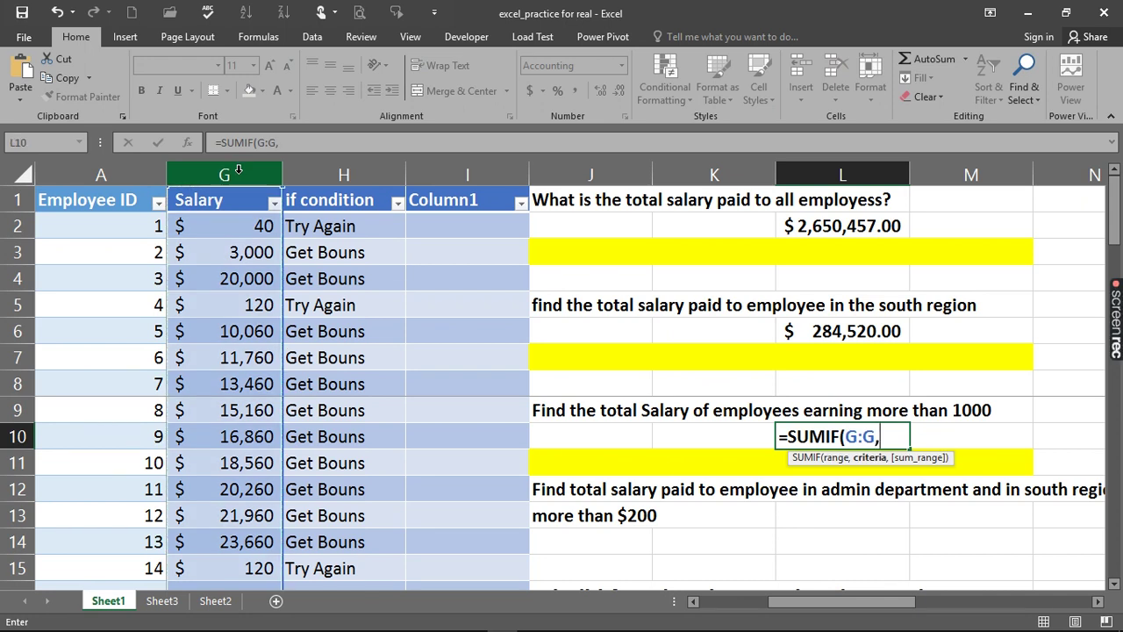
{"action": "type", "text": "\""}
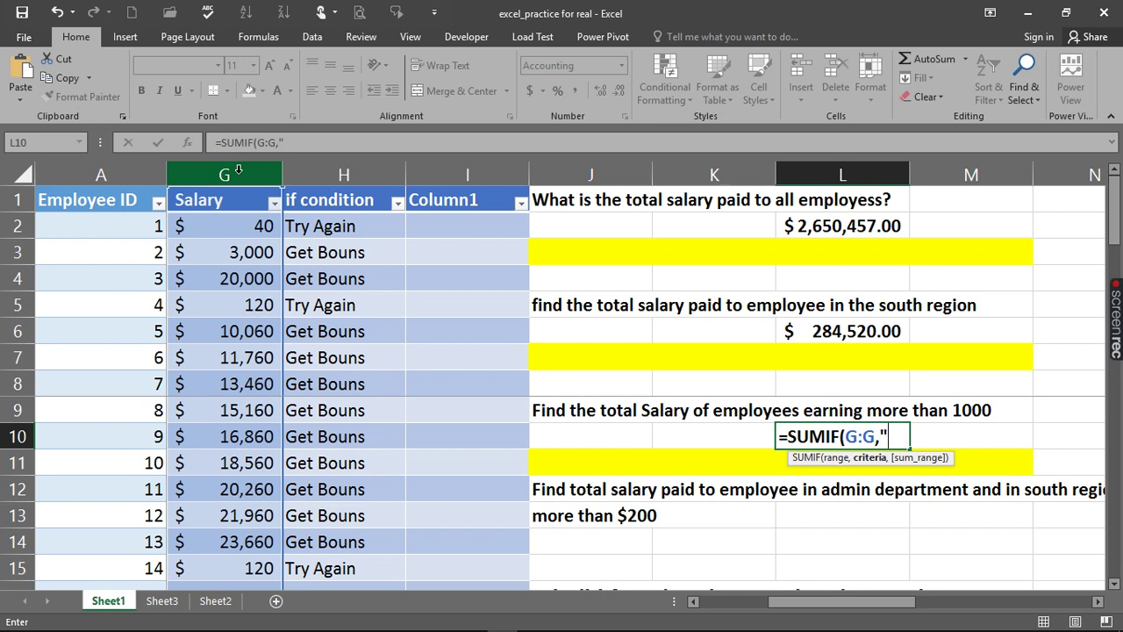
{"action": "type", "text": ">1000"}
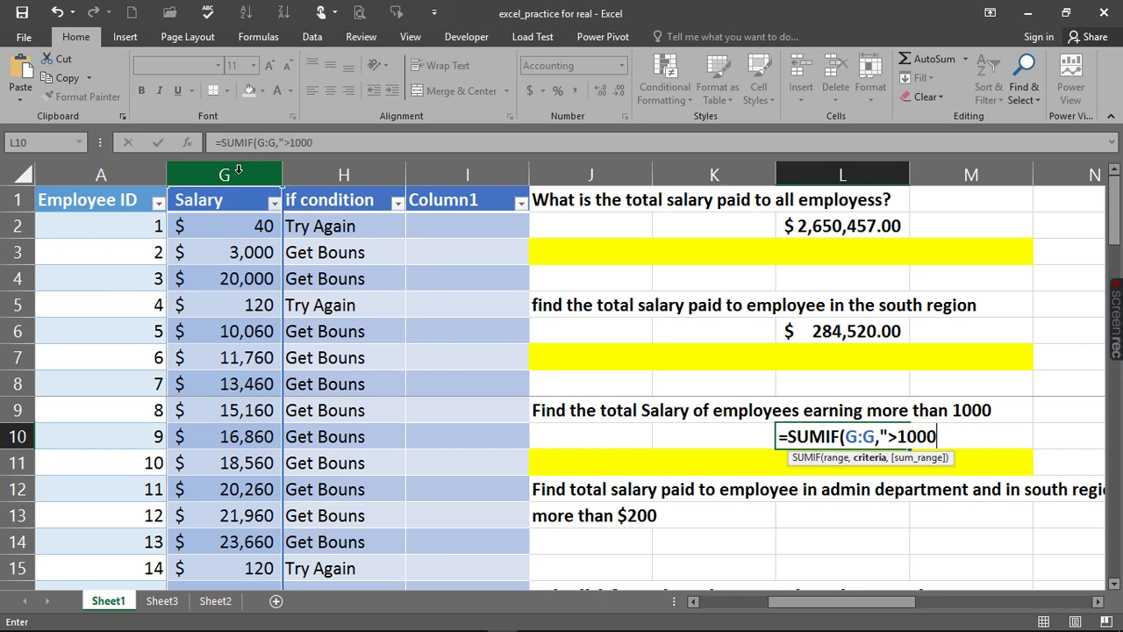
{"action": "type", "text": "\")"}
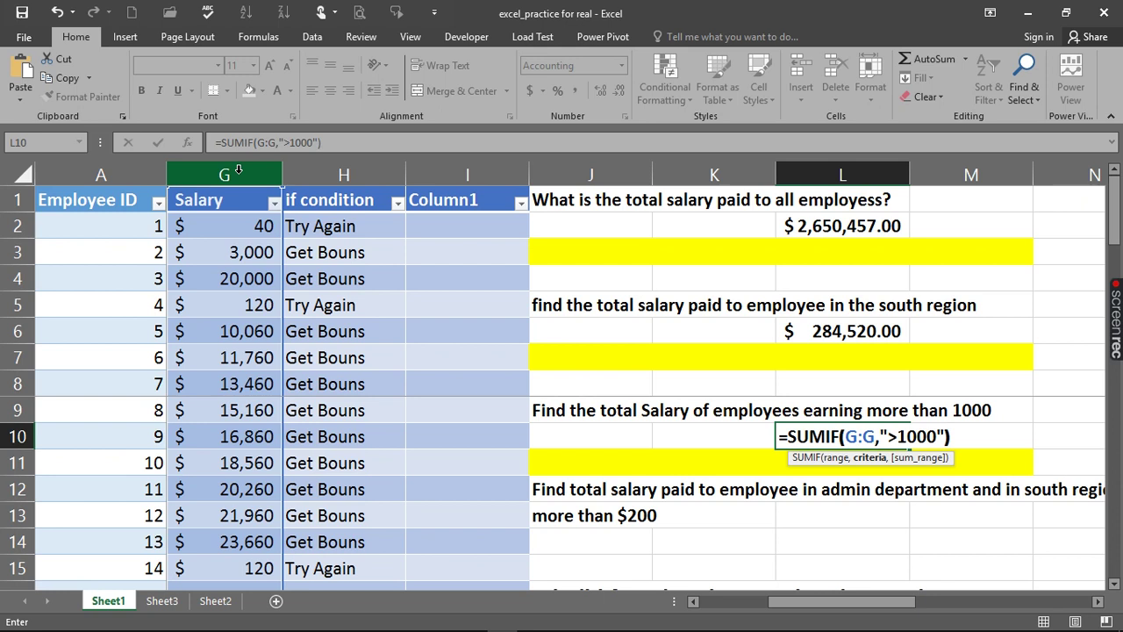
{"action": "key", "text": "Return"}
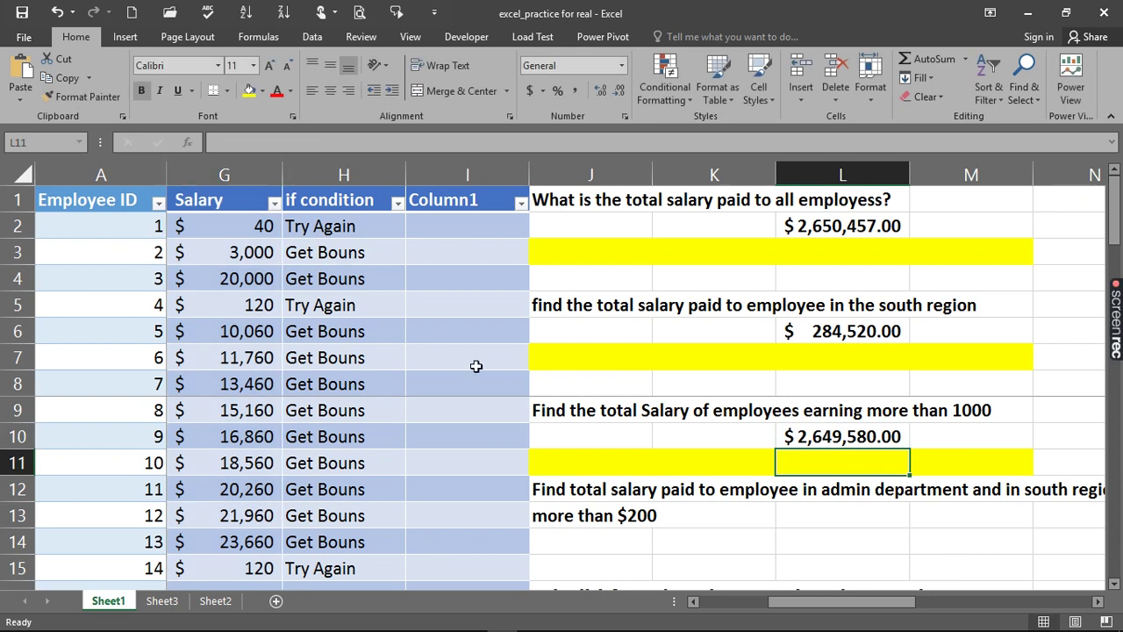
Begin =SUMIFS(G:G, in cell L13 with Salary column G as sum range.
{"action": "left_click", "coordinate": [829, 517]}
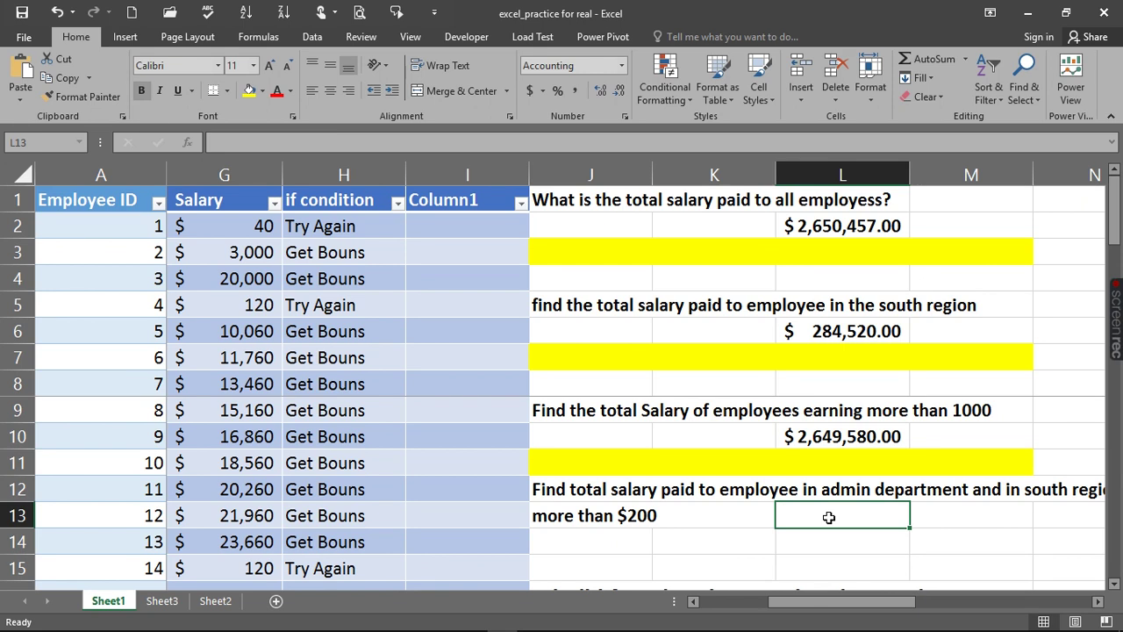
{"action": "type", "text": "="}
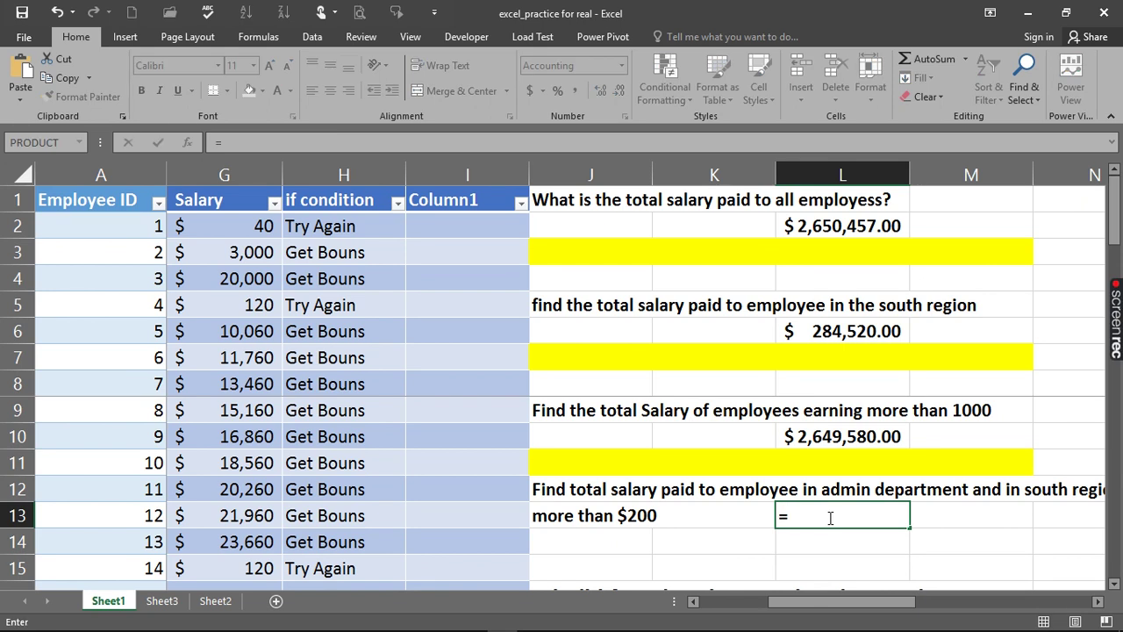
{"action": "type", "text": "sumif"}
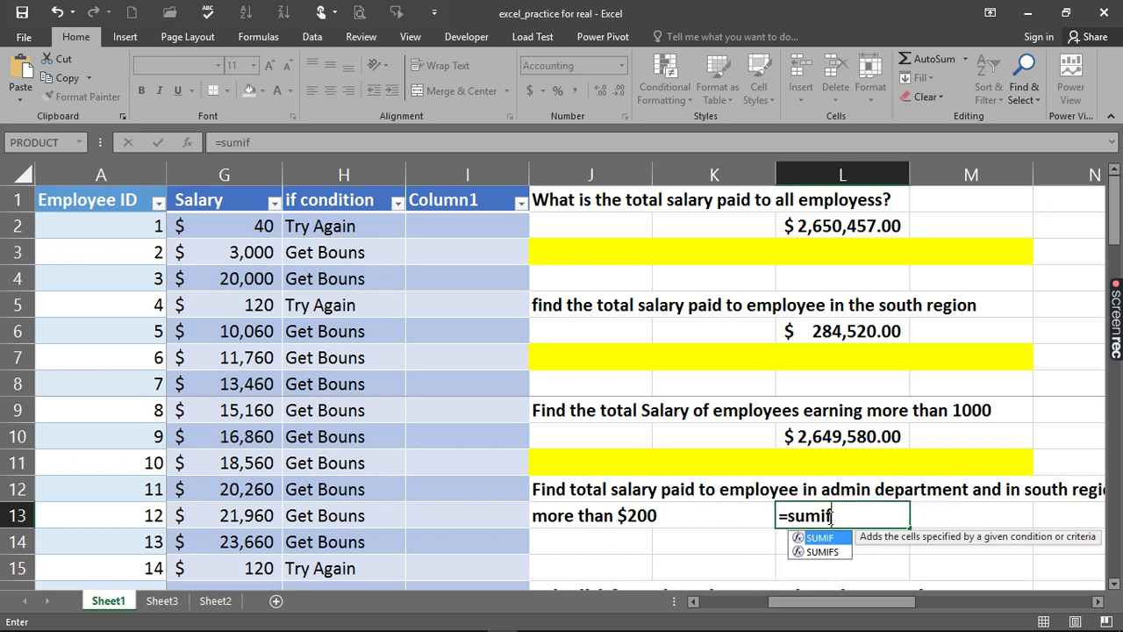
{"action": "type", "text": "s"}
{"action": "key", "text": "Tab"}
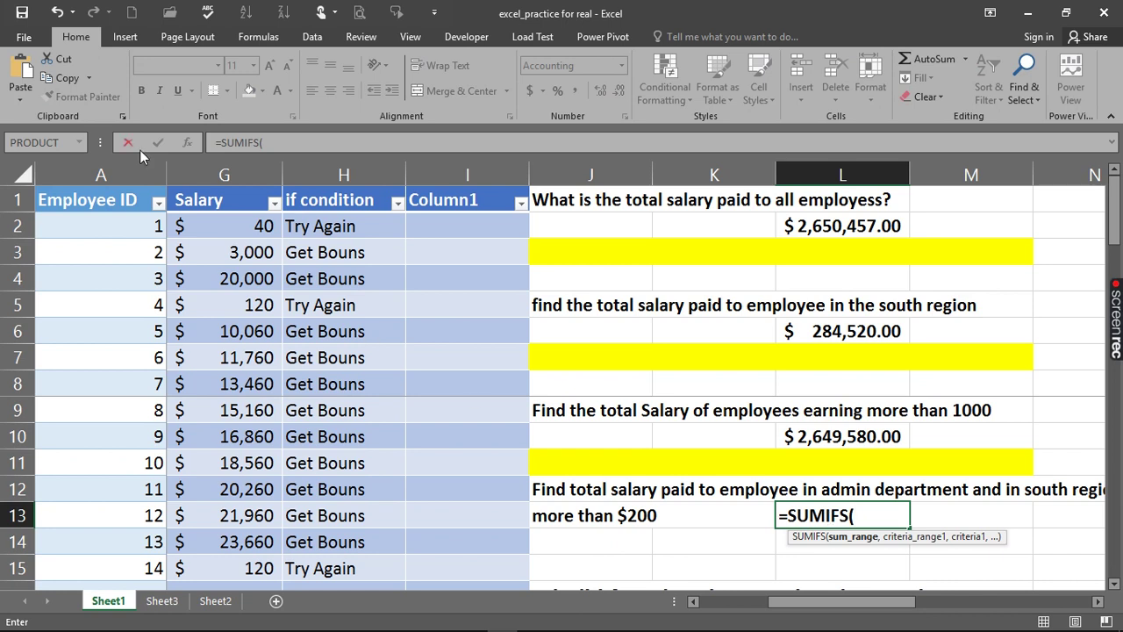
{"action": "left_click", "coordinate": [220, 174]}
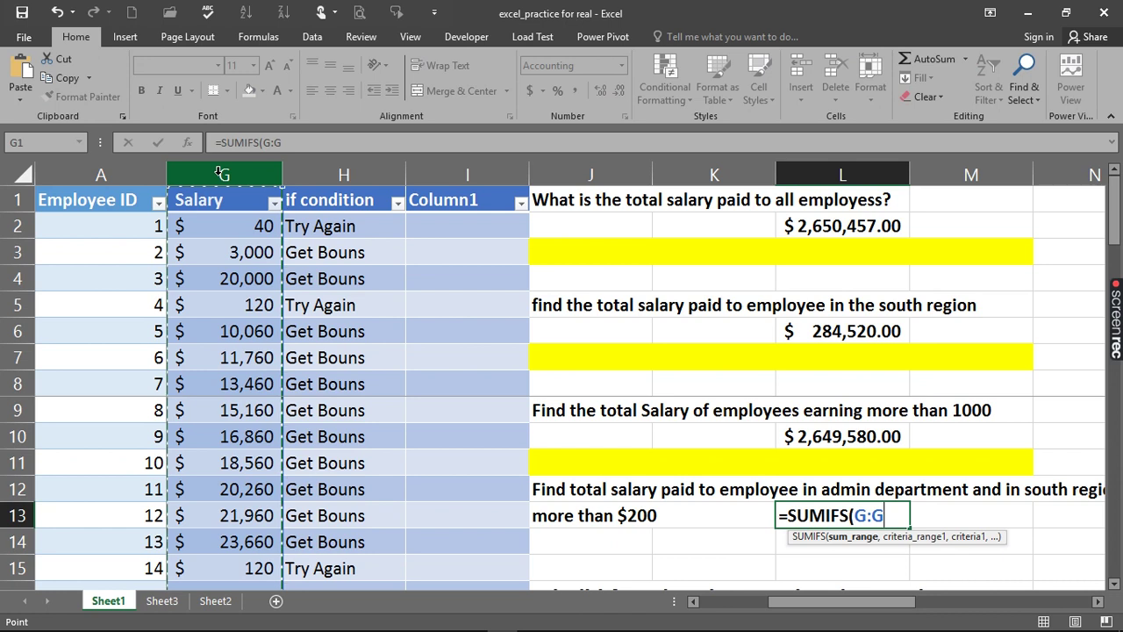
{"action": "type", "text": ","}
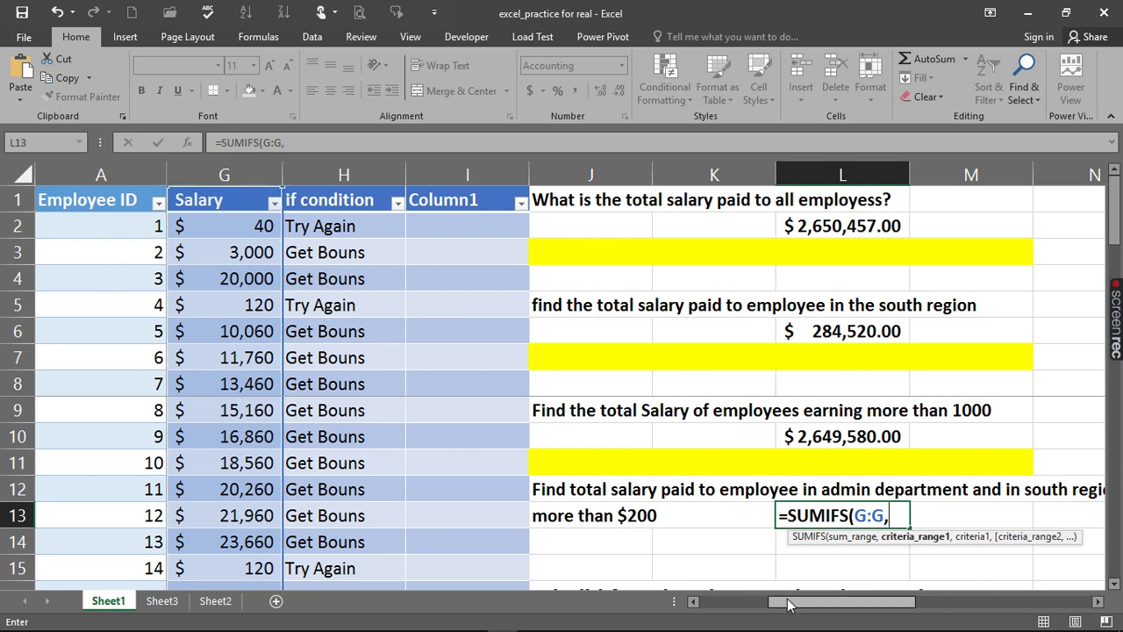
Add Department column D with criterion "admin" to the L13 SUMIFS formula.
{"action": "left_click_drag", "start_coordinate": [790, 602], "coordinate": [707, 604]}
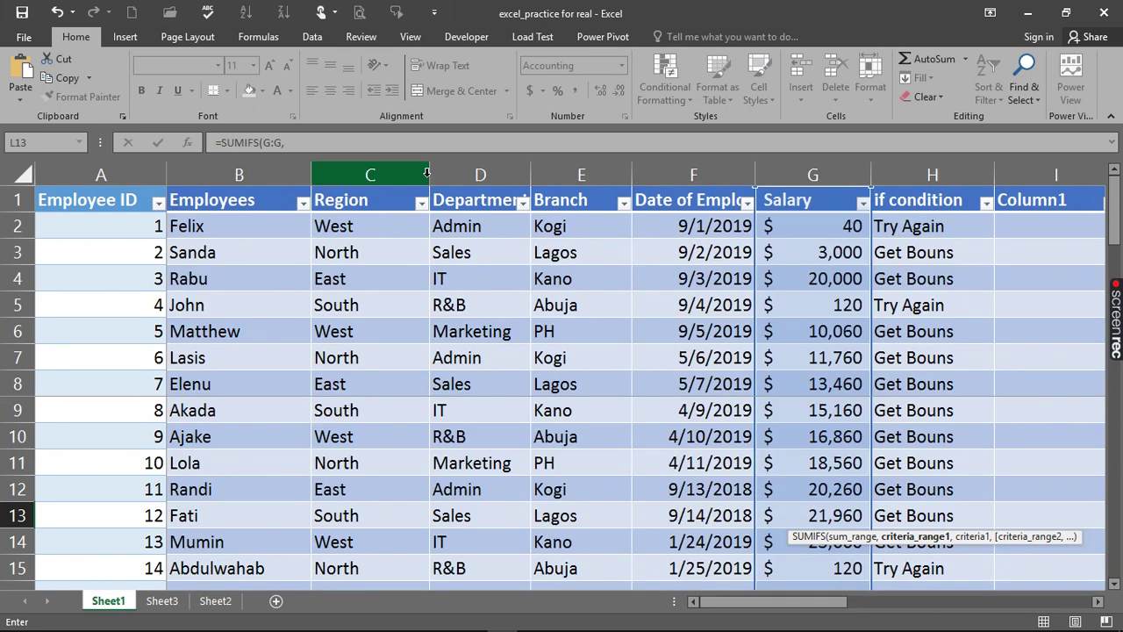
{"action": "left_click", "coordinate": [463, 176]}
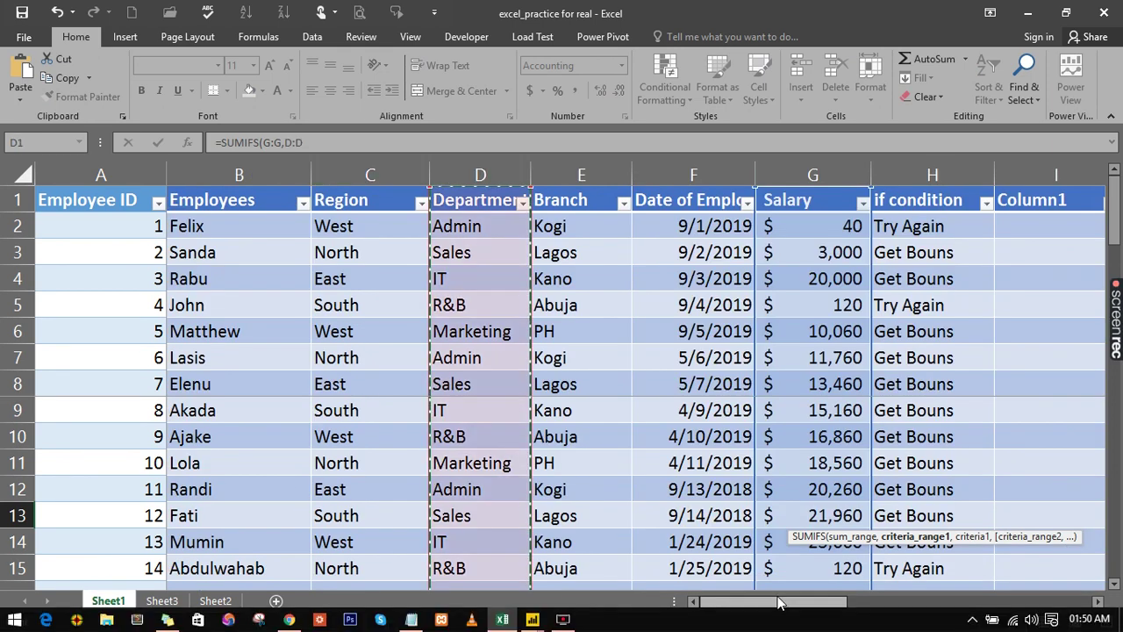
{"action": "left_click", "coordinate": [830, 602]}
{"action": "left_click_drag", "start_coordinate": [831, 606], "coordinate": [836, 606]}
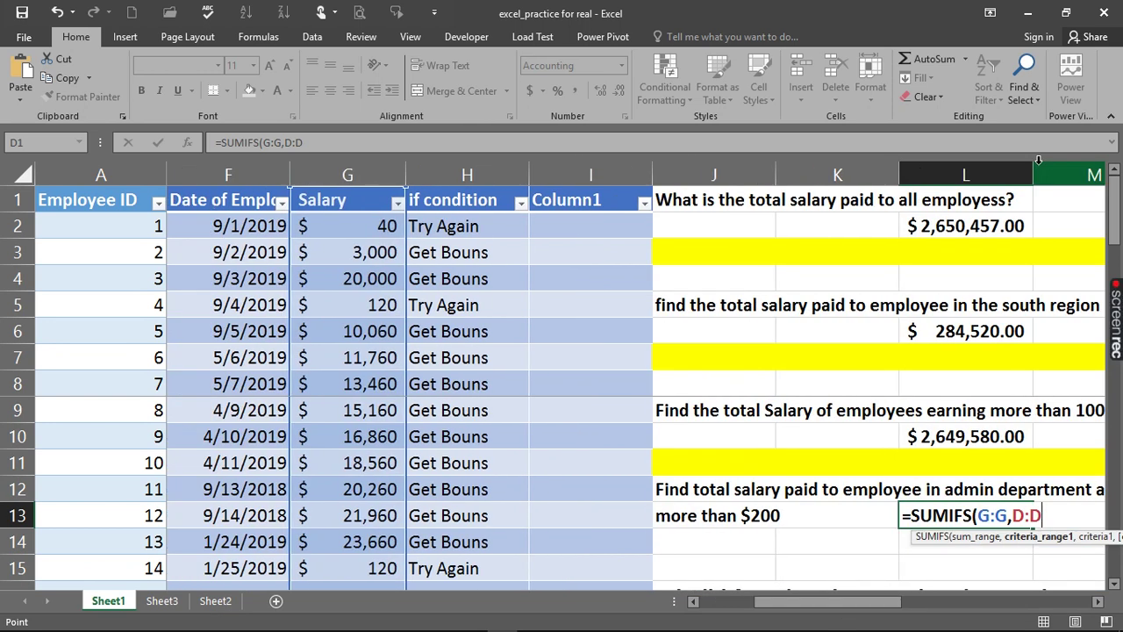
{"action": "type", "text": ",\""}
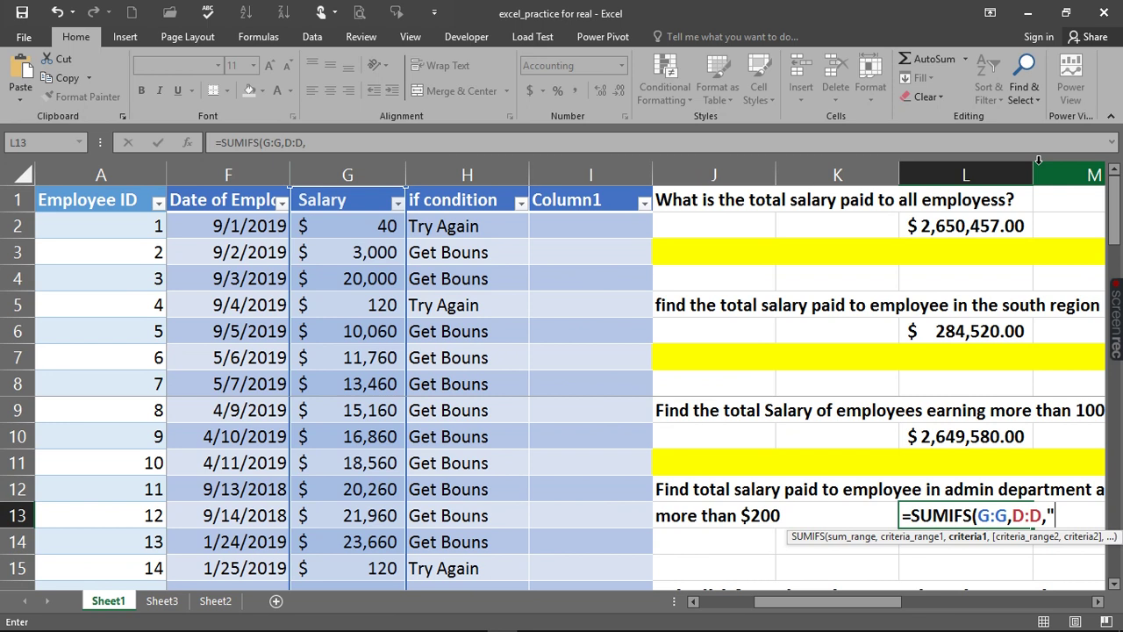
{"action": "type", "text": "admin"}
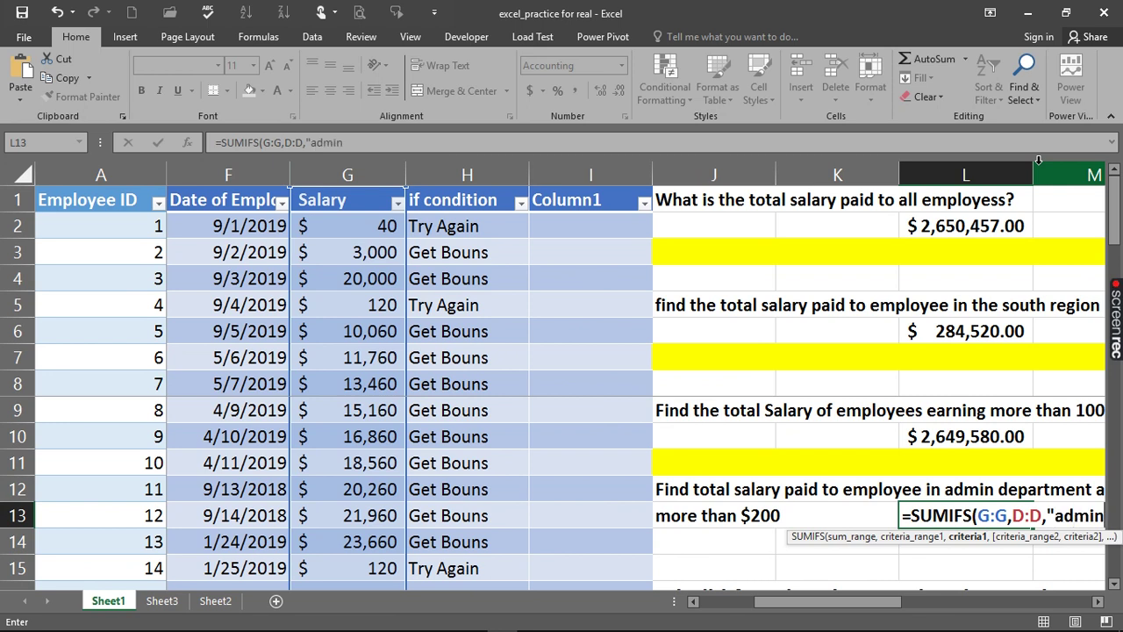
{"action": "type", "text": "\""}
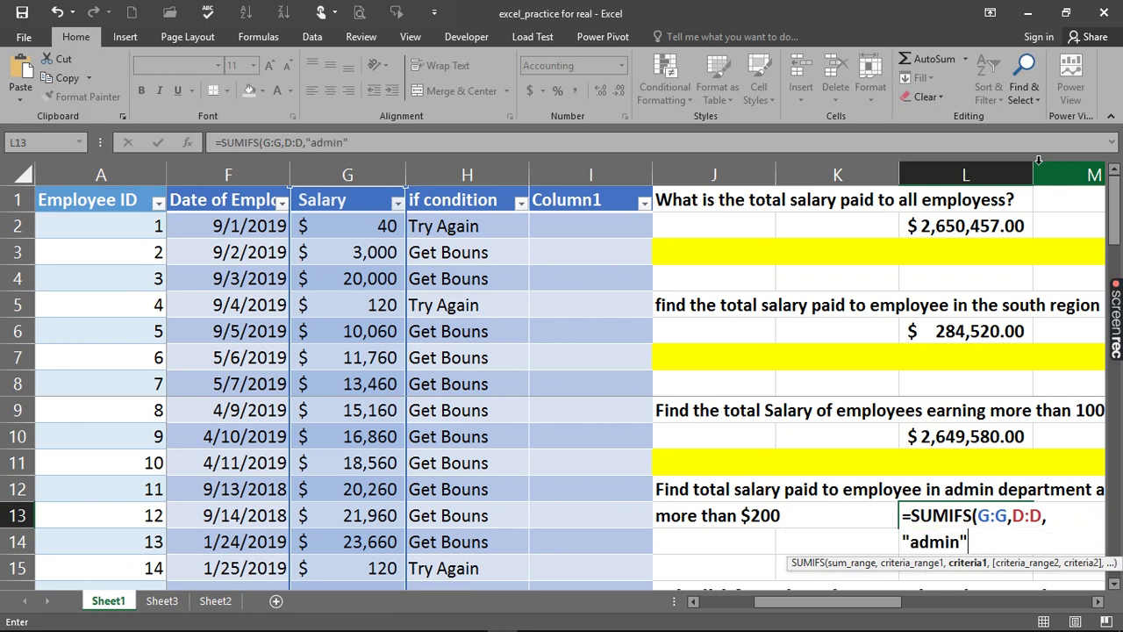
{"action": "type", "text": ","}
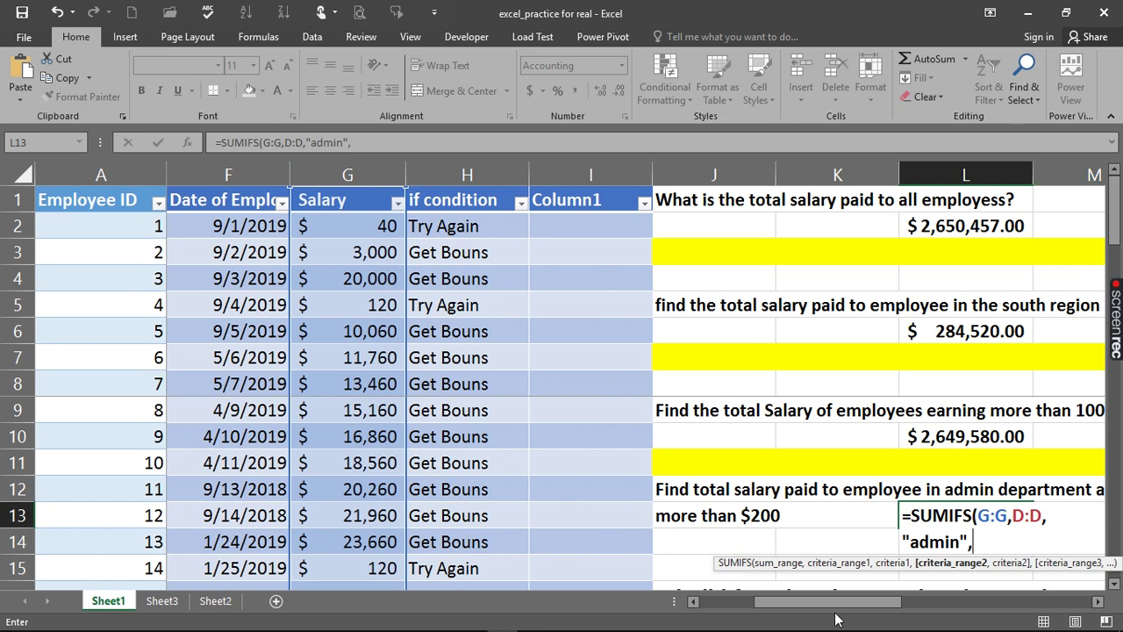
Add Region column C with criterion "south" to the L13 SUMIFS formula.
{"action": "left_click_drag", "start_coordinate": [845, 609], "coordinate": [784, 606]}
{"action": "left_click", "coordinate": [337, 175]}
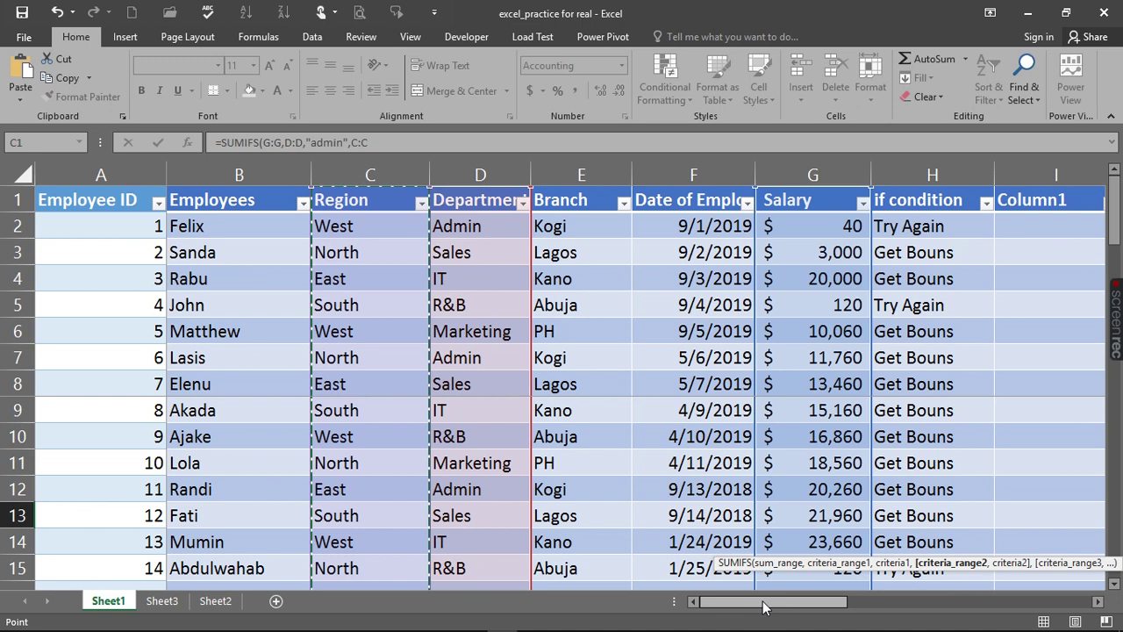
{"action": "left_click_drag", "start_coordinate": [764, 606], "coordinate": [844, 619]}
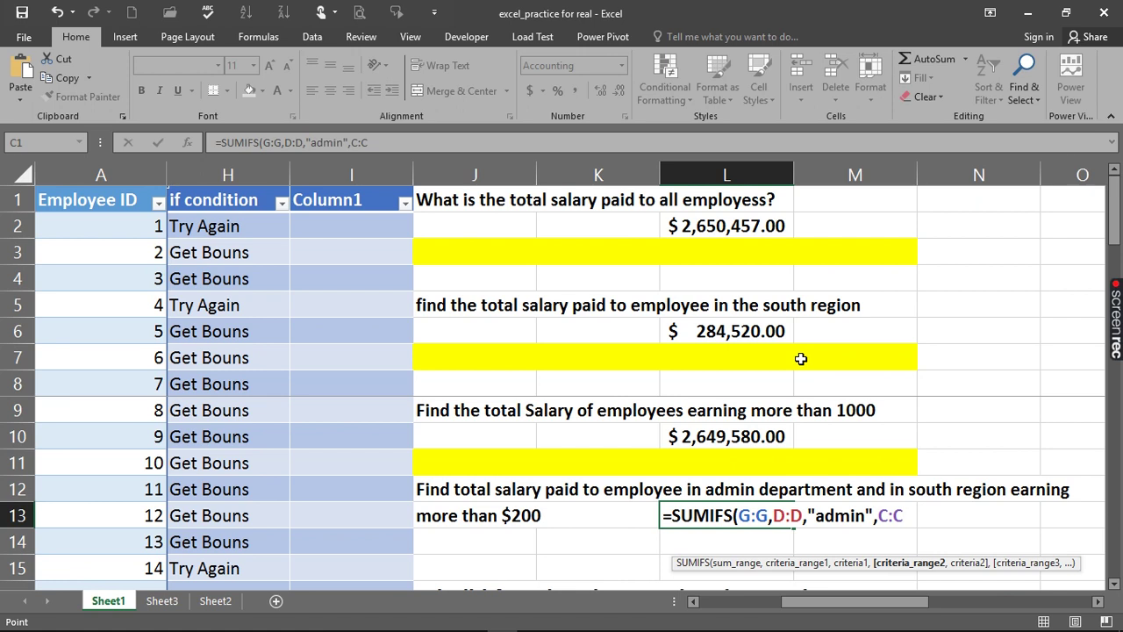
{"action": "type", "text": ","}
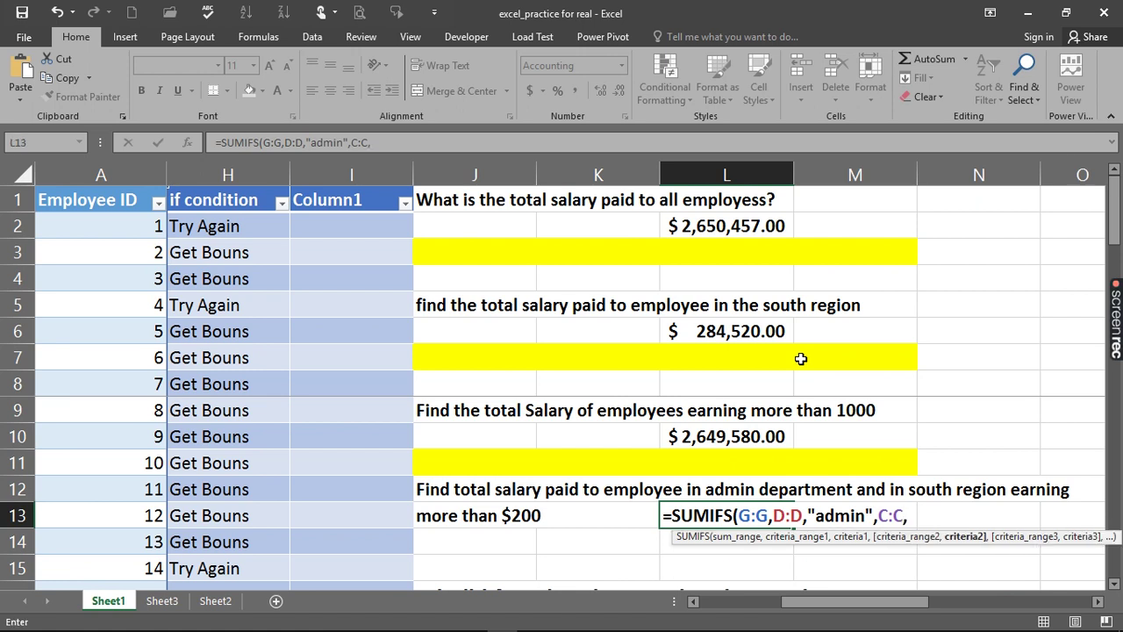
{"action": "type", "text": "\"south\""}
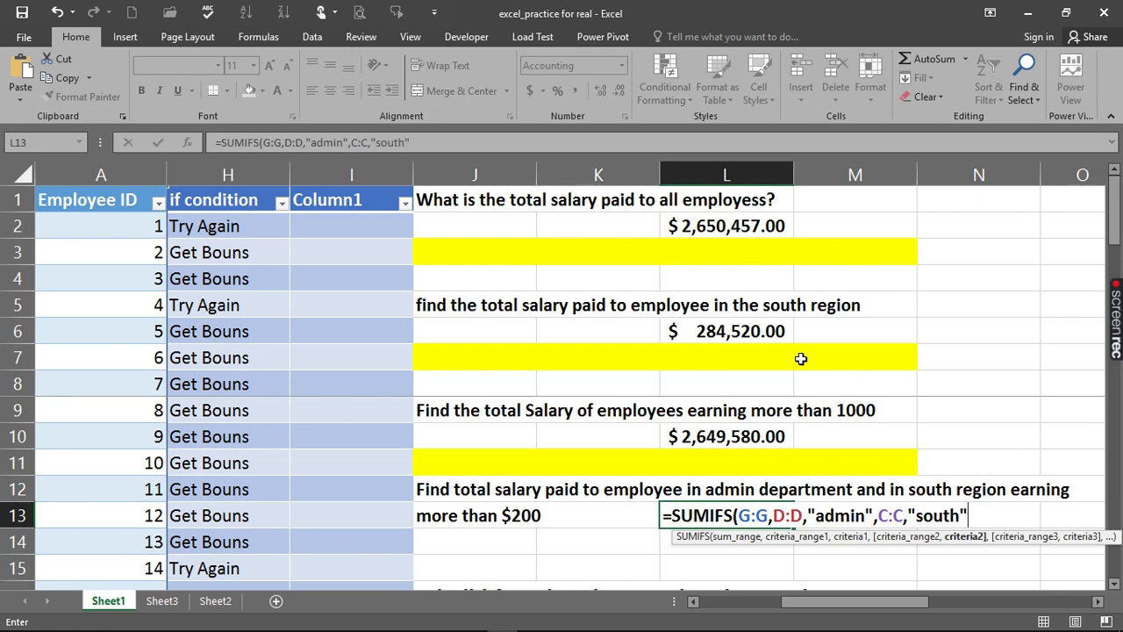
{"action": "type", "text": ","}
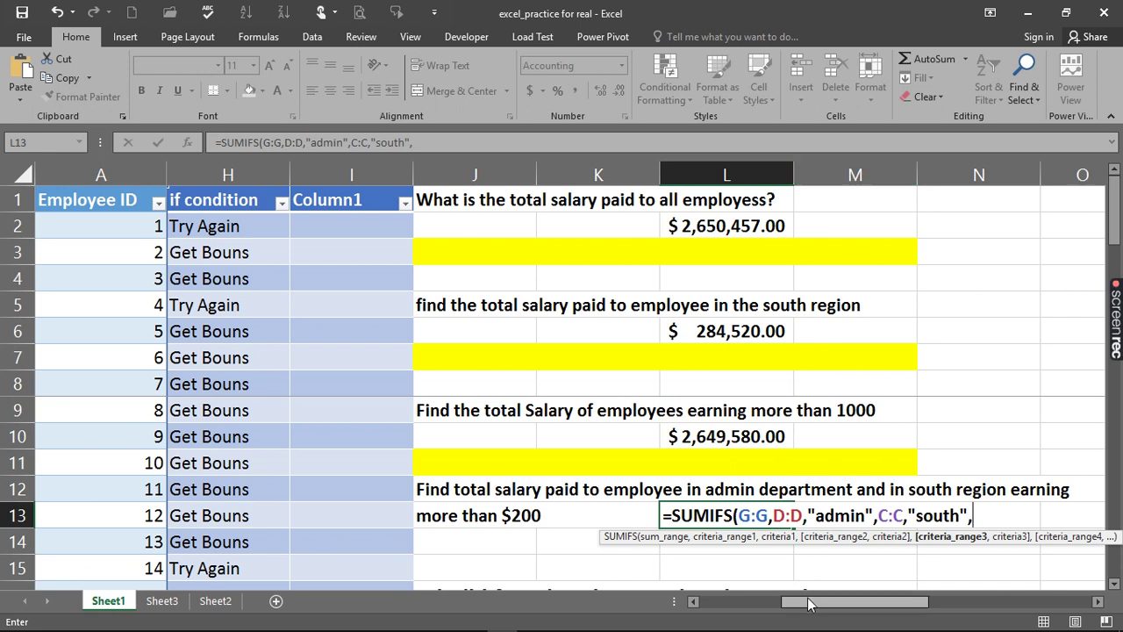
Complete the L13 SUMIFS with G:G ">200", returning $8,000.00.
{"action": "left_click_drag", "start_coordinate": [808, 603], "coordinate": [796, 604]}
{"action": "left_click", "coordinate": [224, 175]}
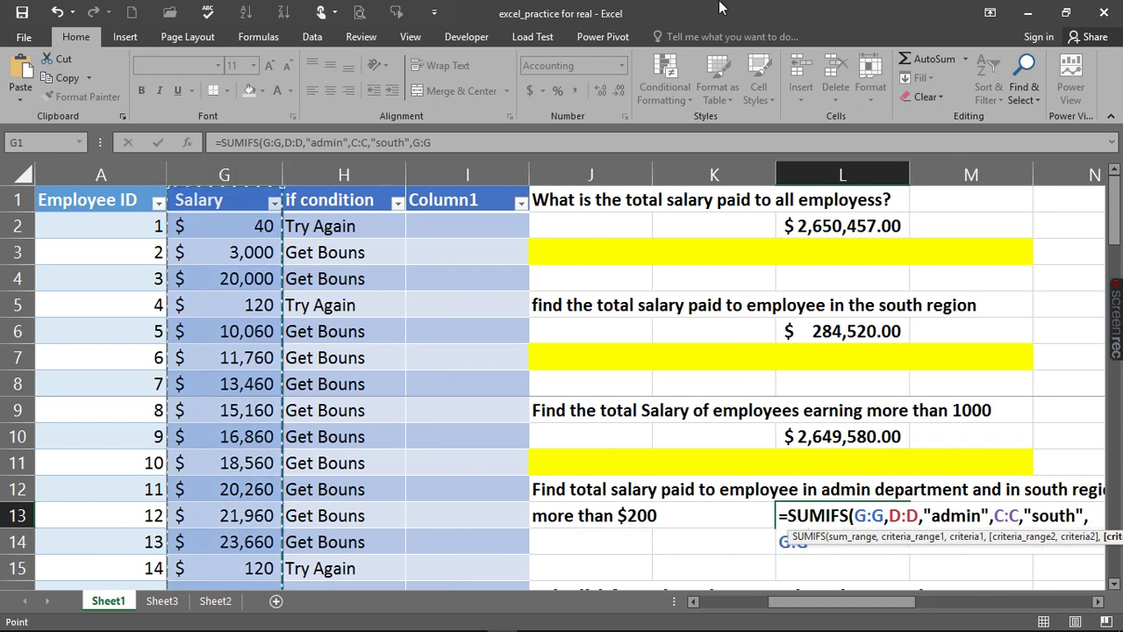
{"action": "type", "text": ","}
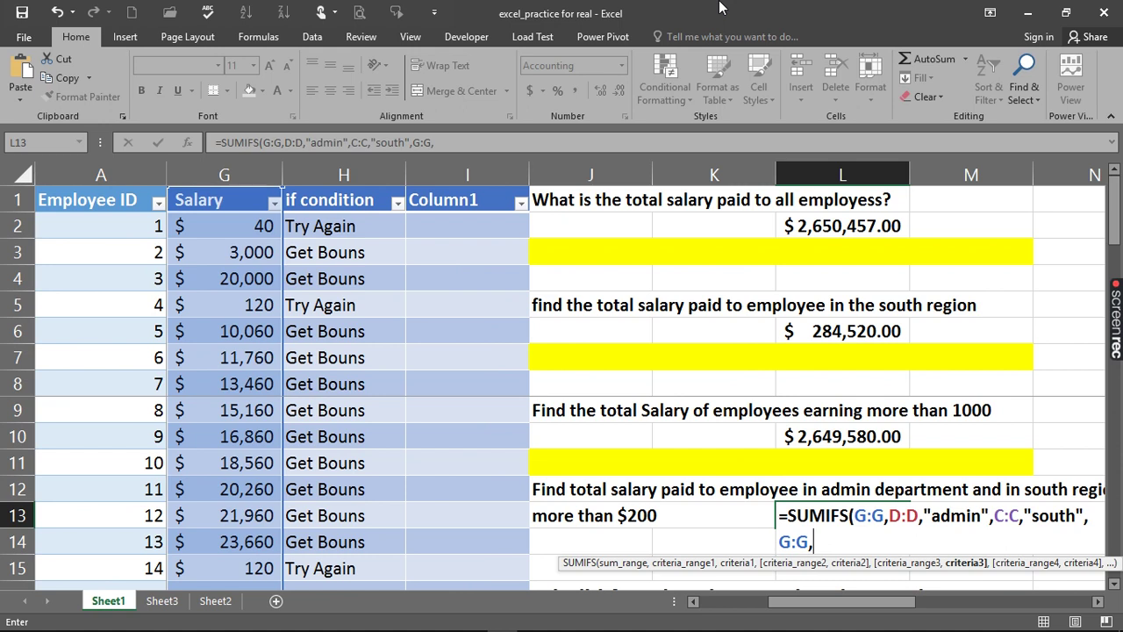
{"action": "type", "text": "\">200\""}
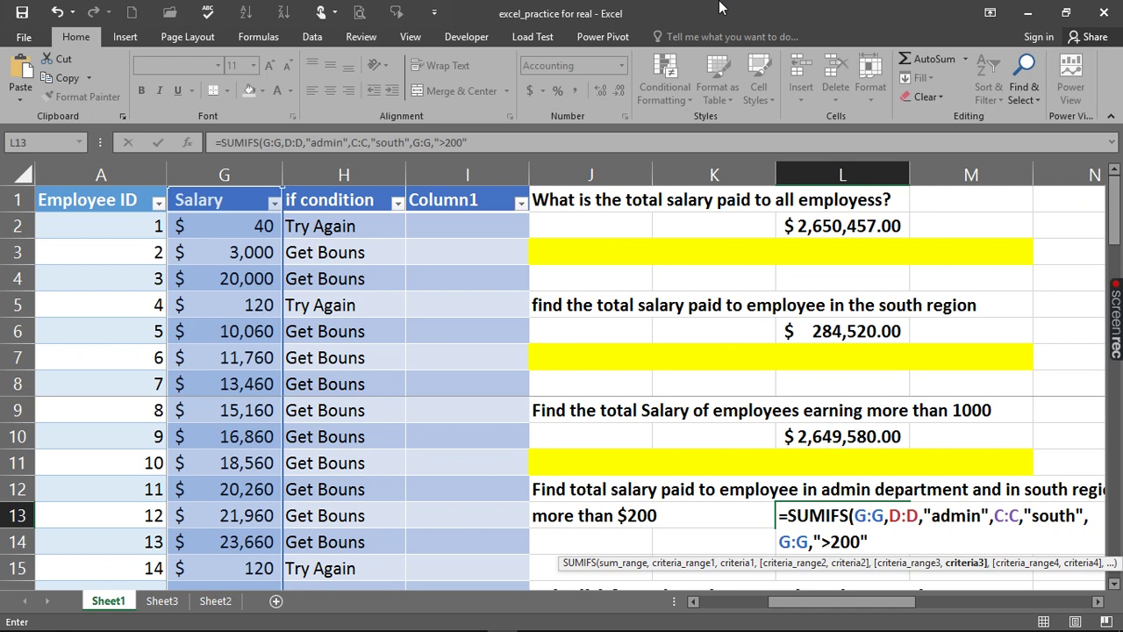
{"action": "type", "text": ")"}
{"action": "key", "text": "Return"}
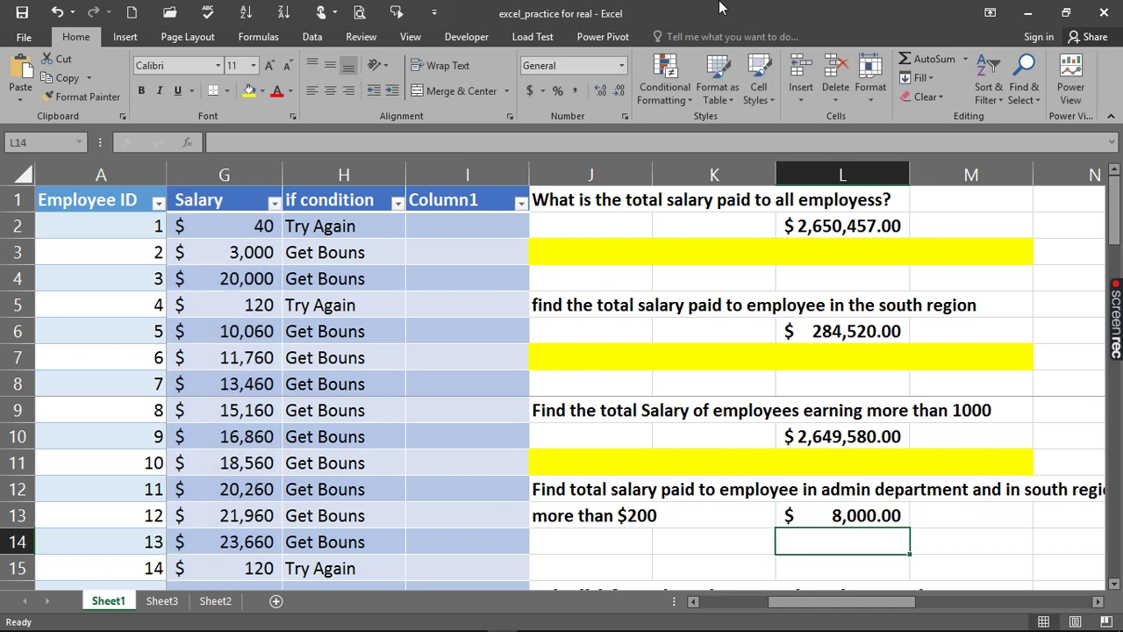